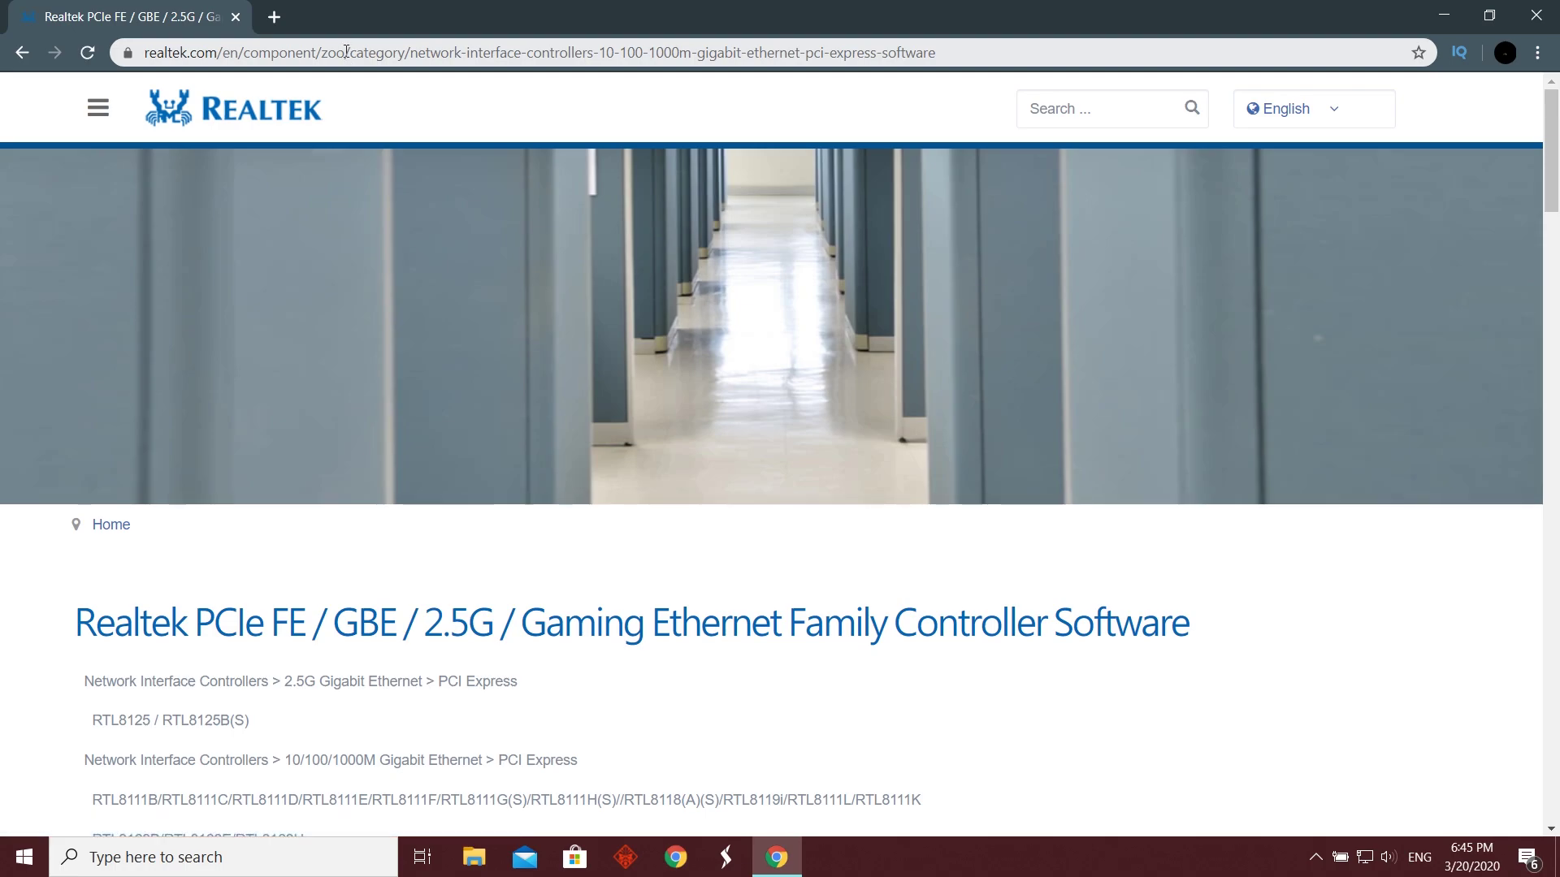
- Request the download of the Win10 Auto Installation Program from the Windows driver list
scroll(404, 319, down, 8)
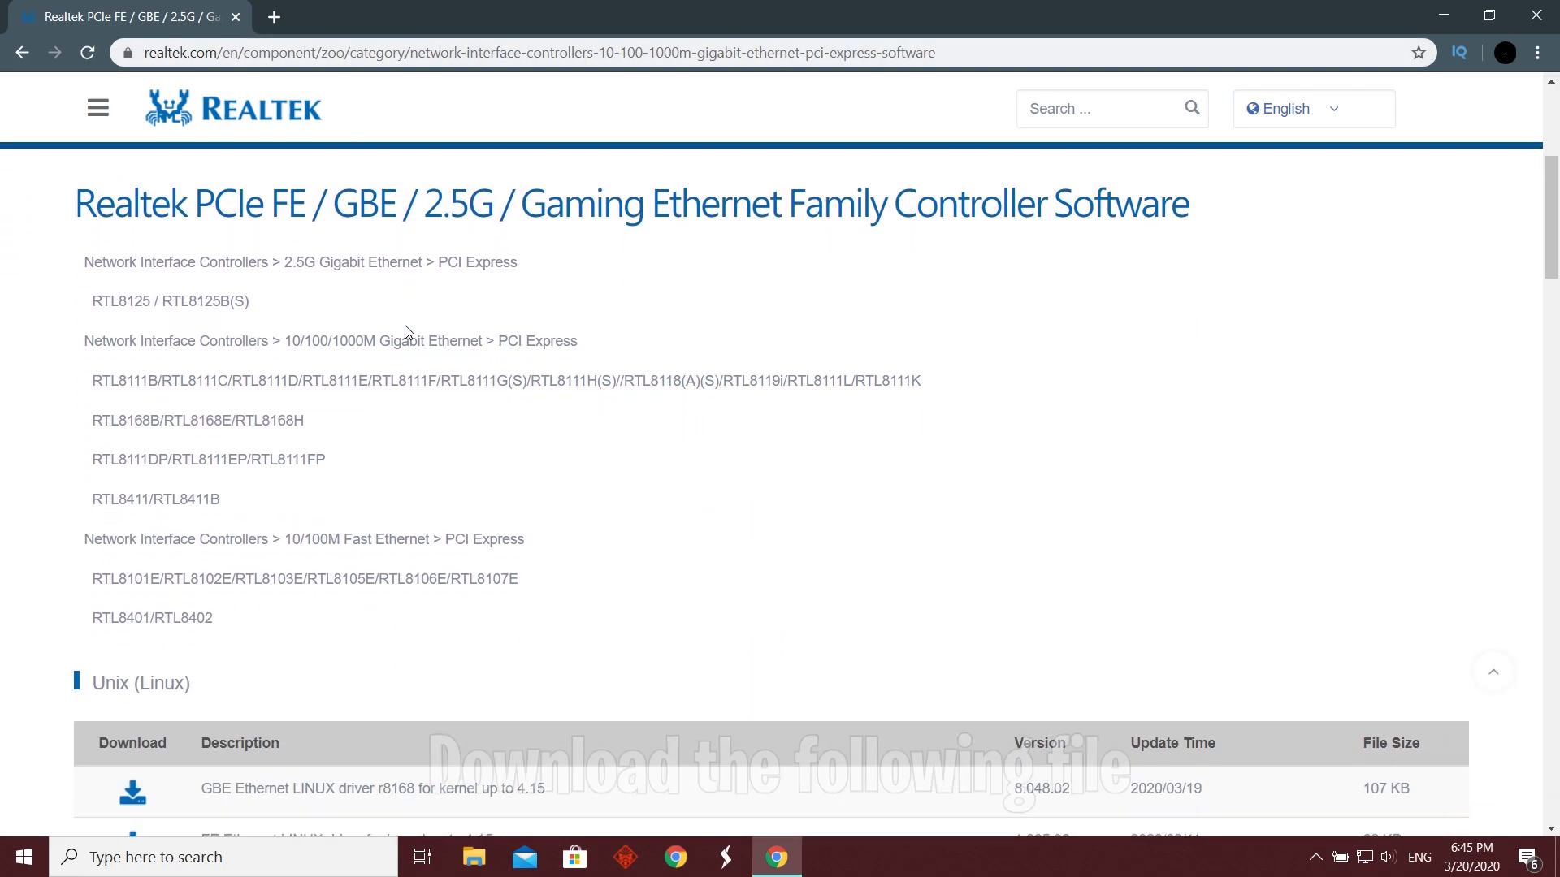
scroll(407, 324, down, 6)
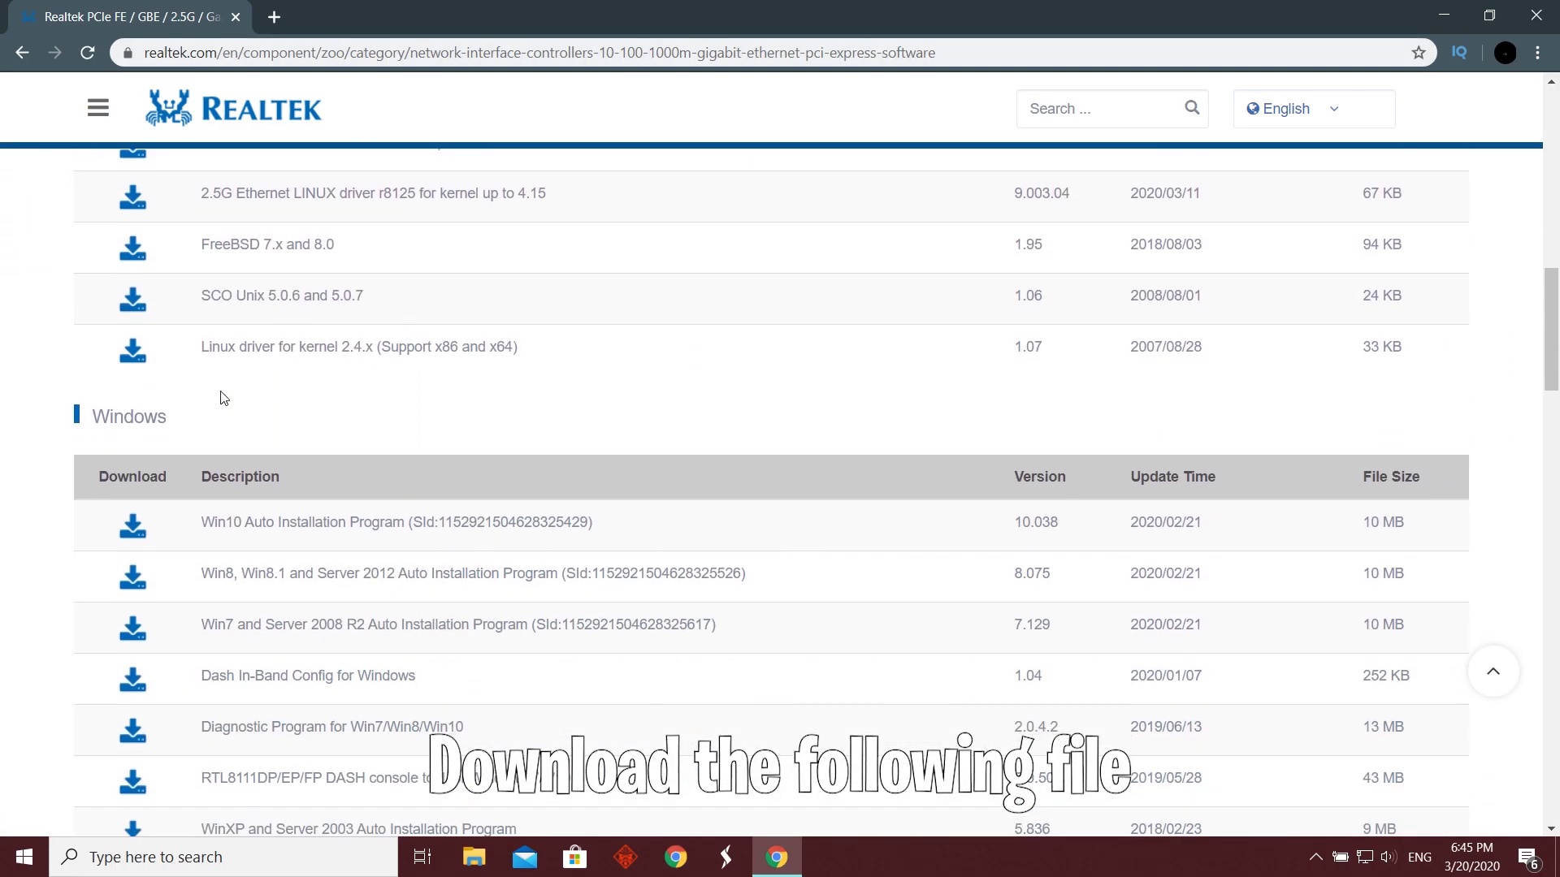
mouse_move(163, 416)
mouse_down()
mouse_move(81, 419)
mouse_move(164, 419)
mouse_up()
scroll(244, 451, down, 1)
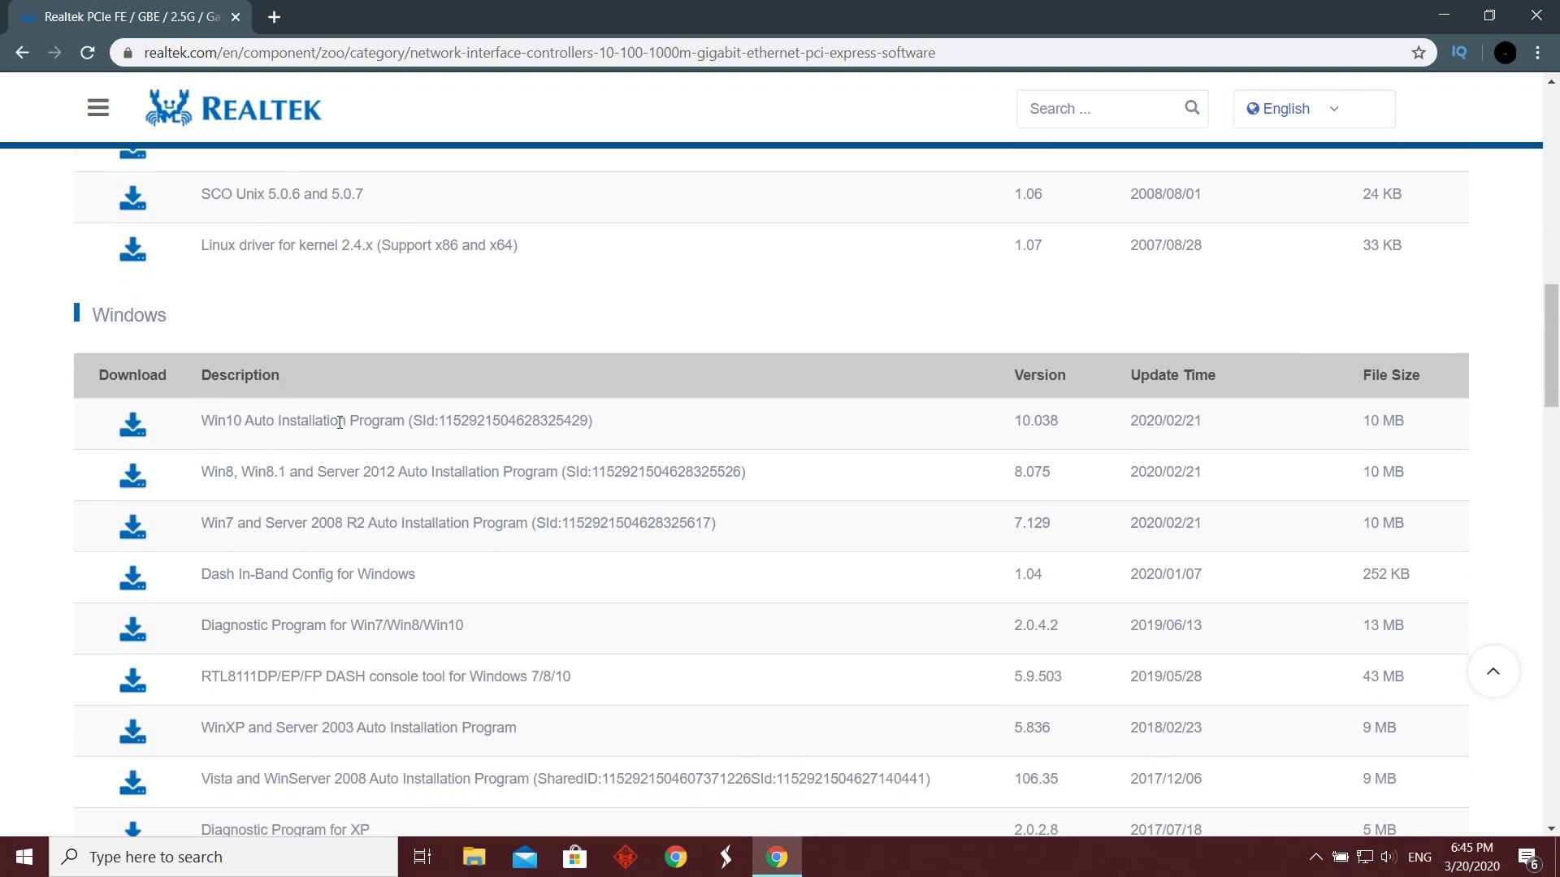
drag(203, 419, 609, 423)
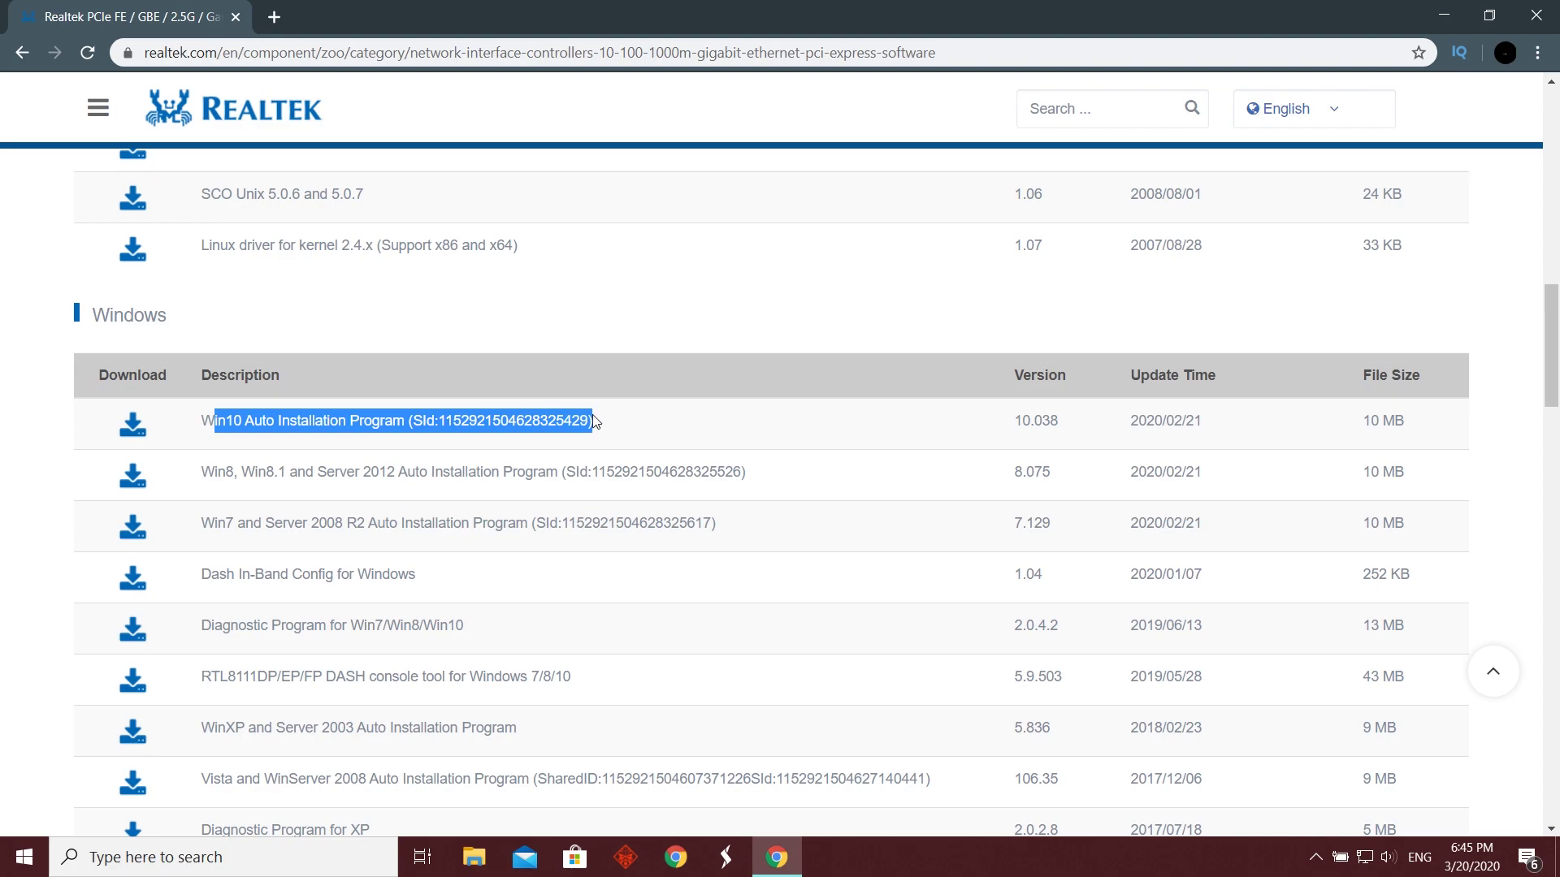
click(531, 418)
click(126, 432)
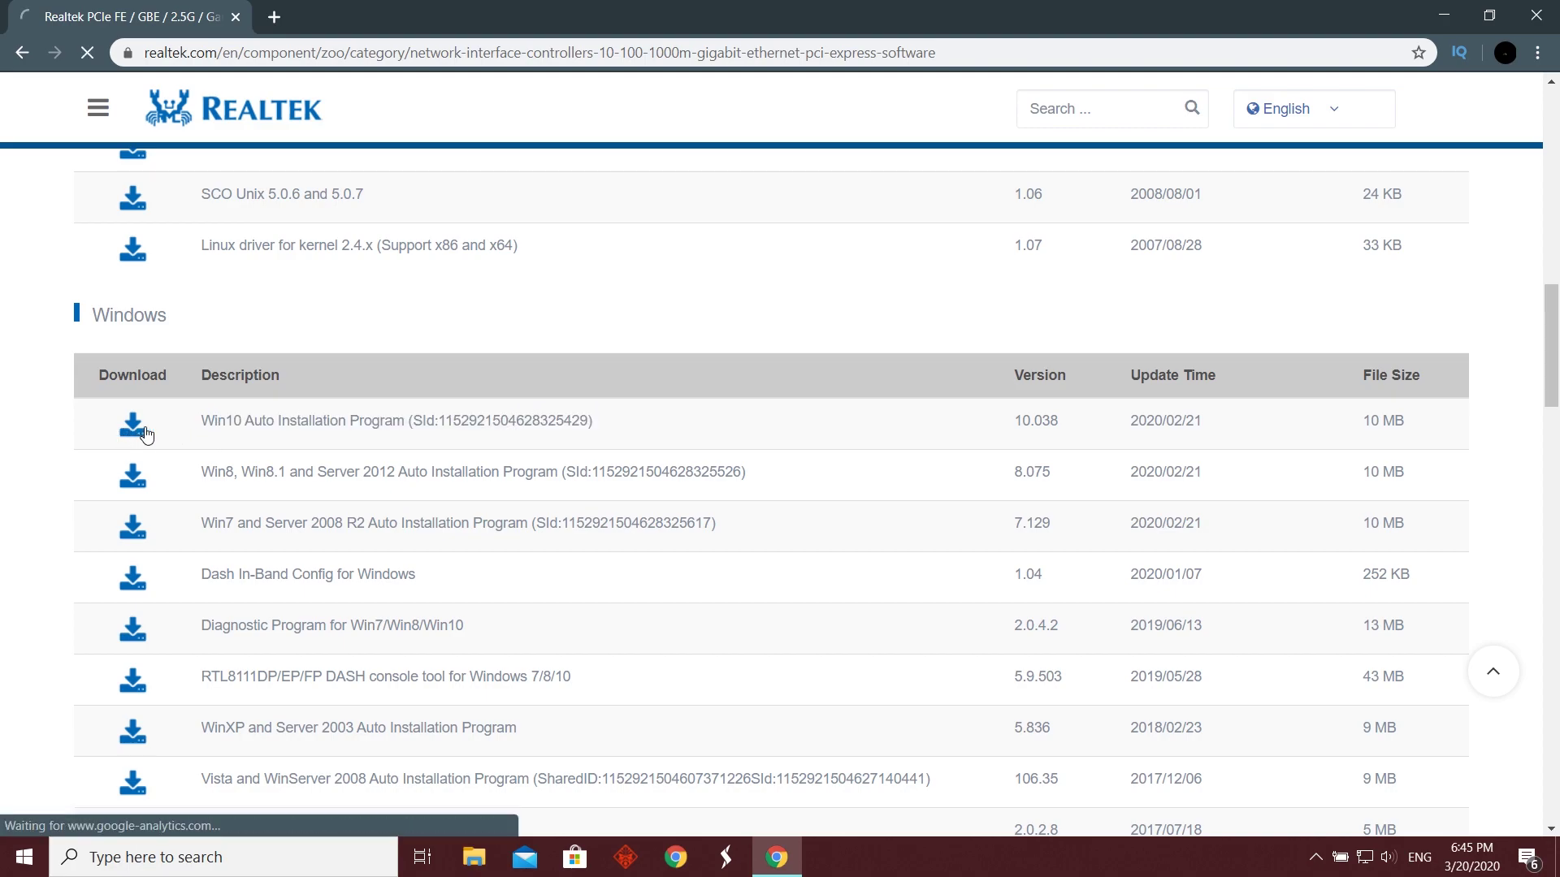
- Enter the email address in the download form and submit the file request
scroll(244, 439, down, 2)
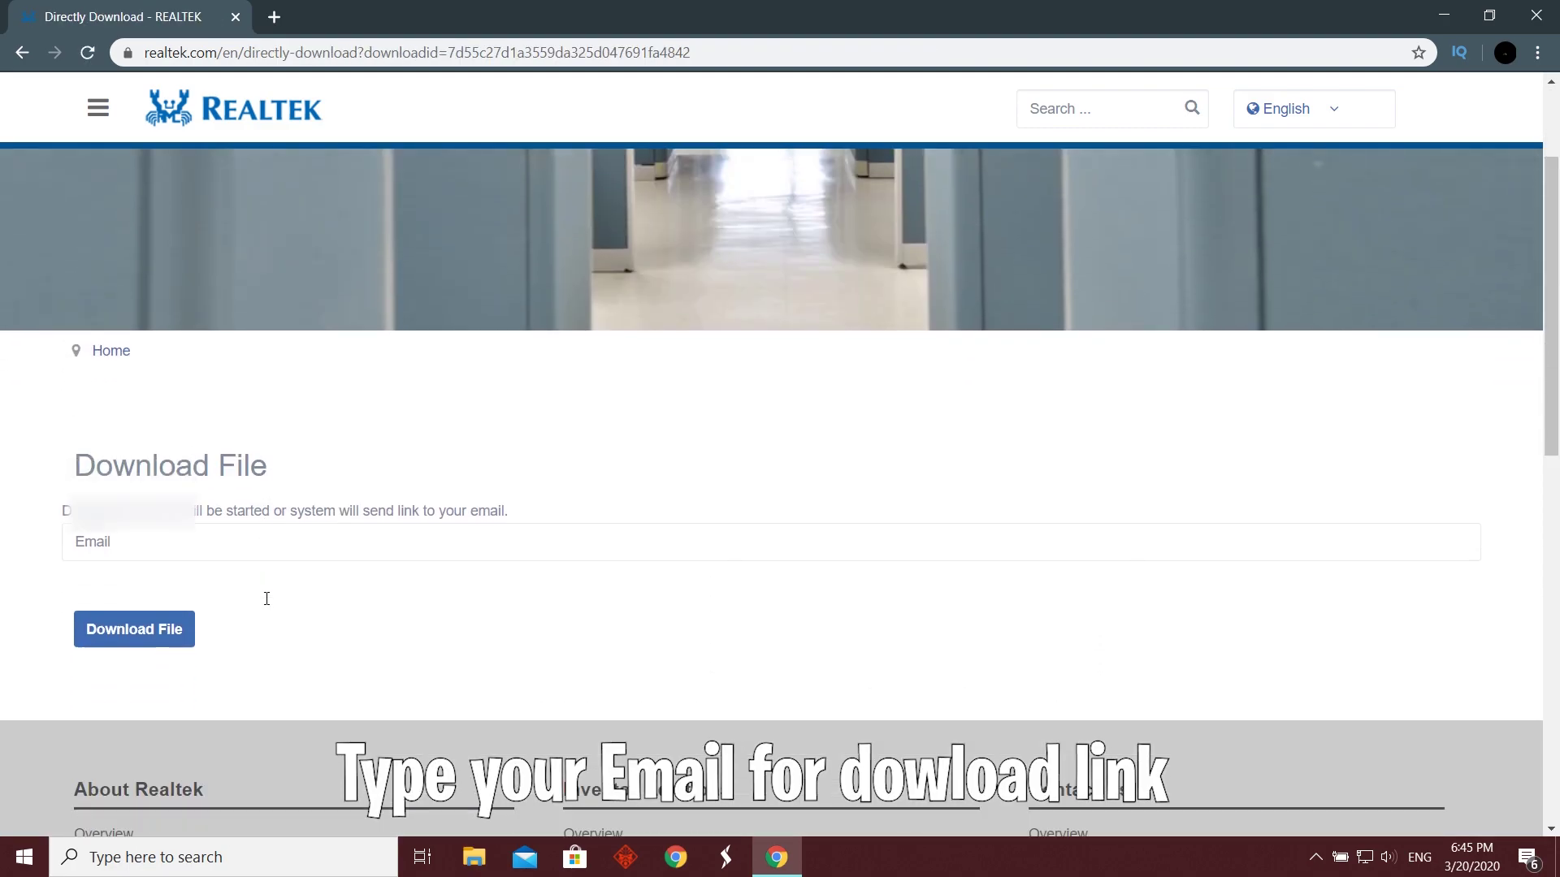
click(154, 514)
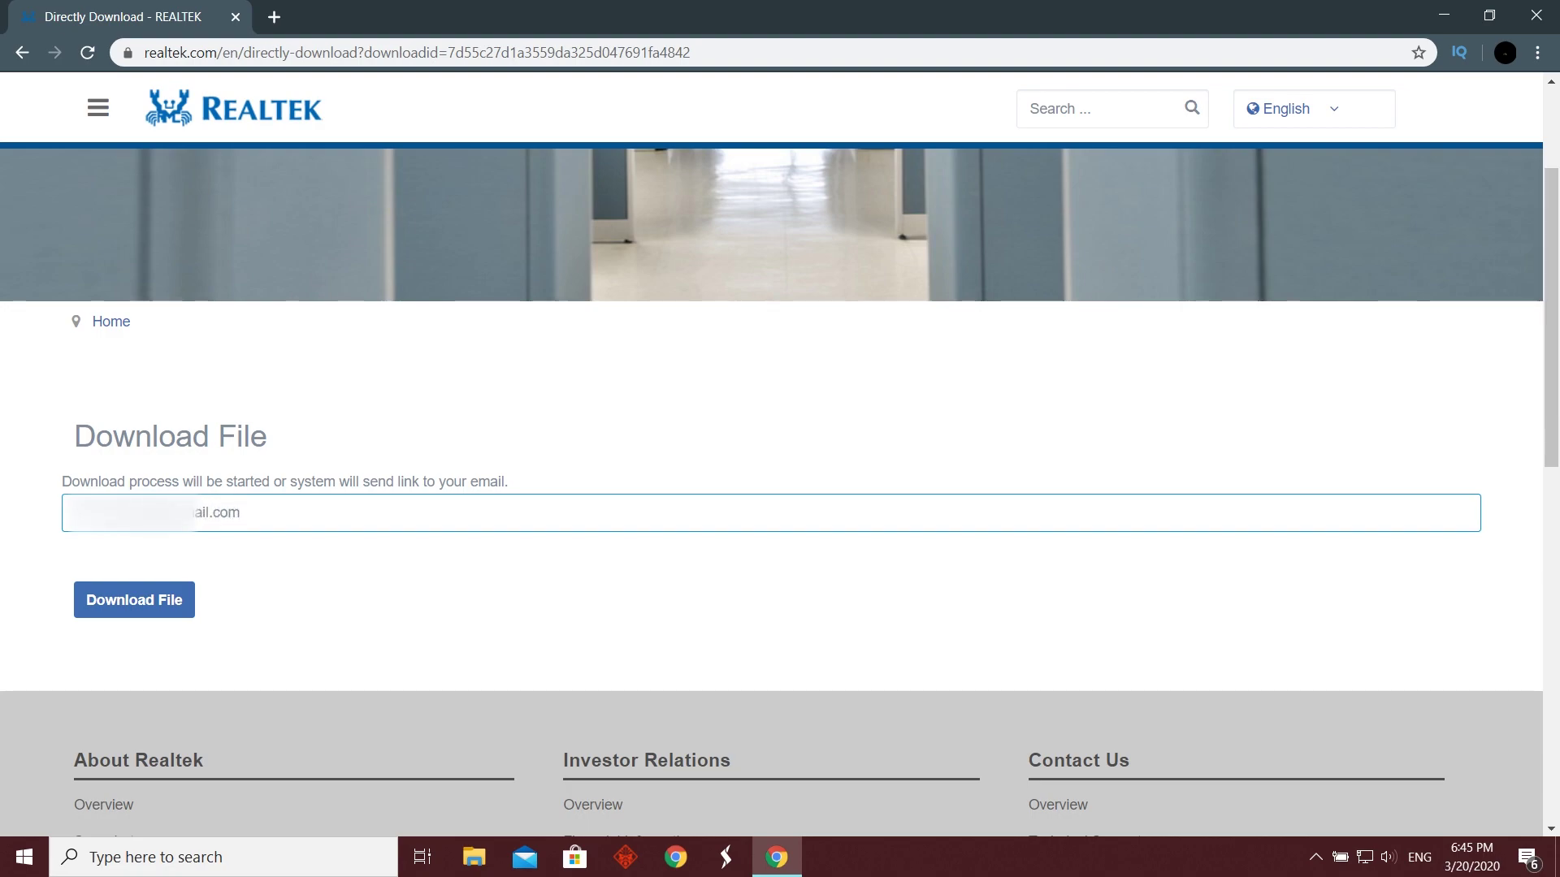
click(149, 601)
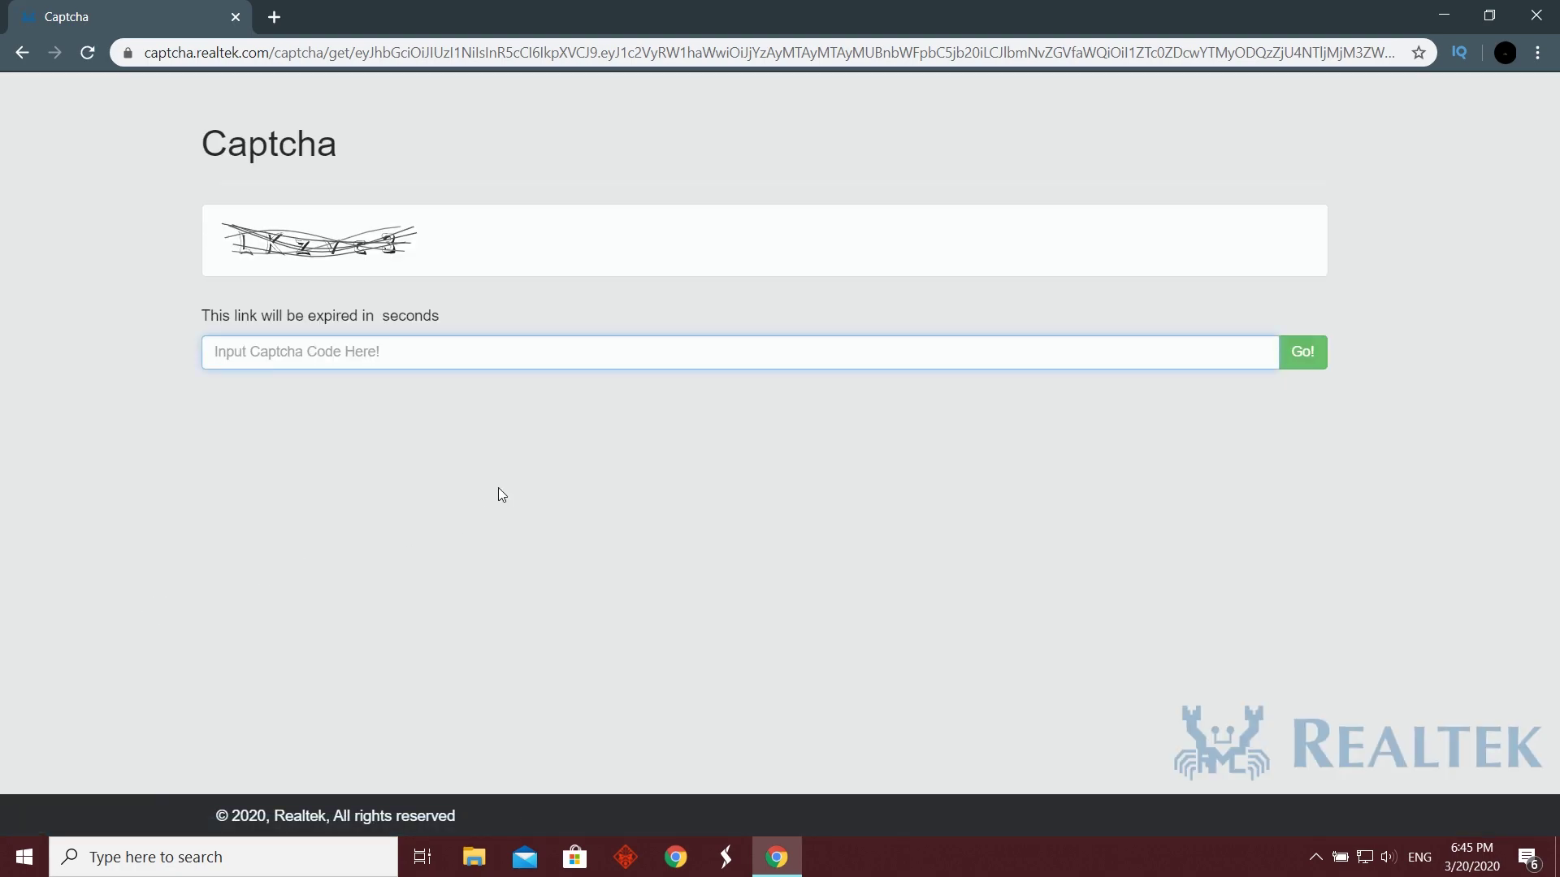
- Enter the captcha code shown in the image and submit it to start the driver download
click(384, 363)
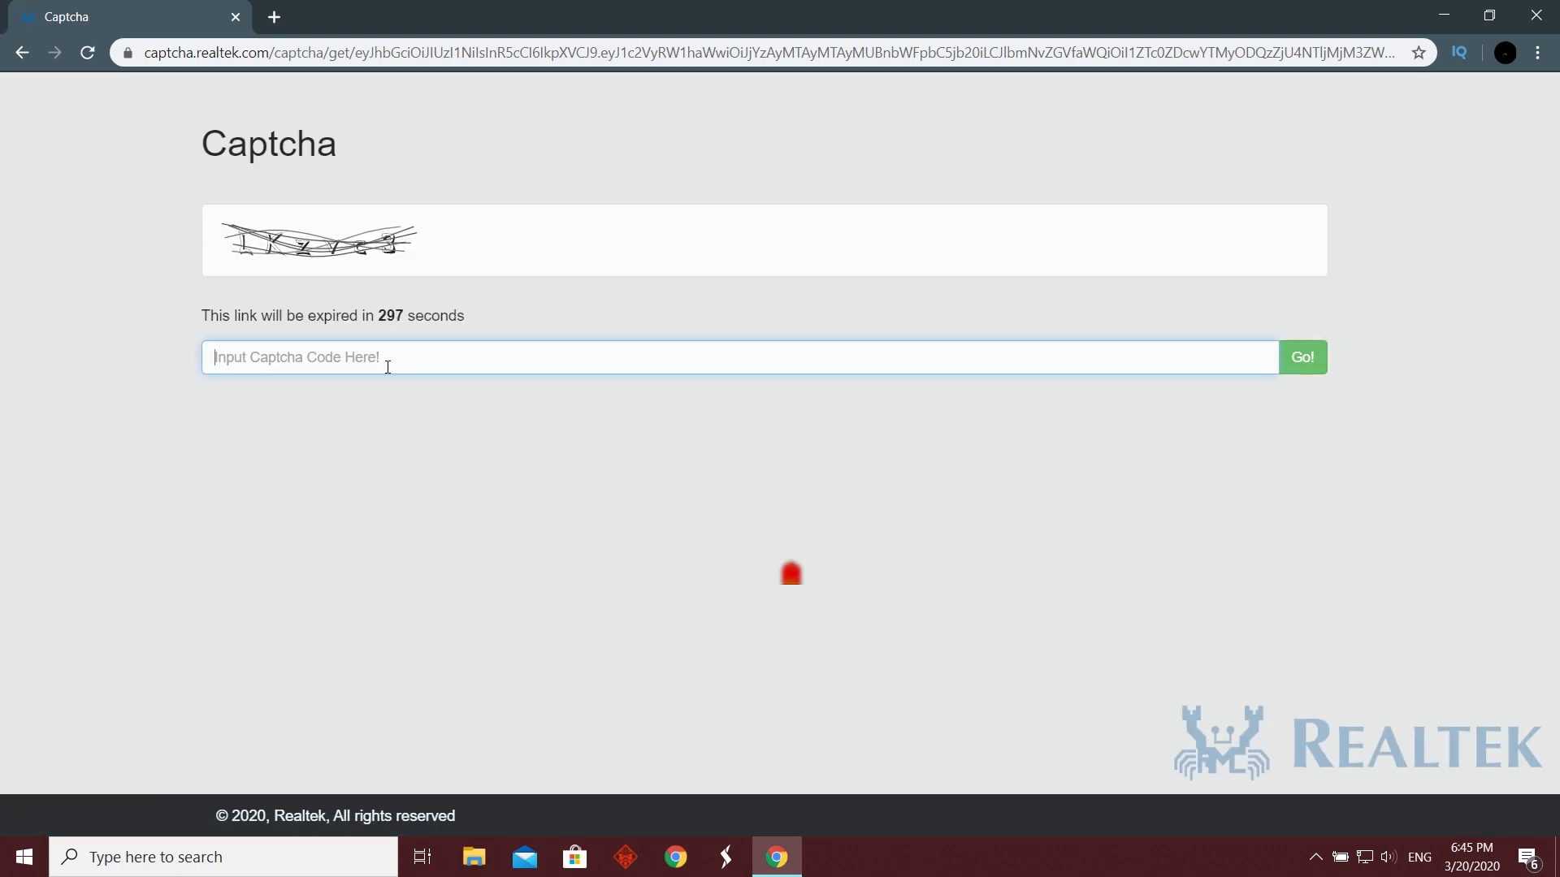
text(L)
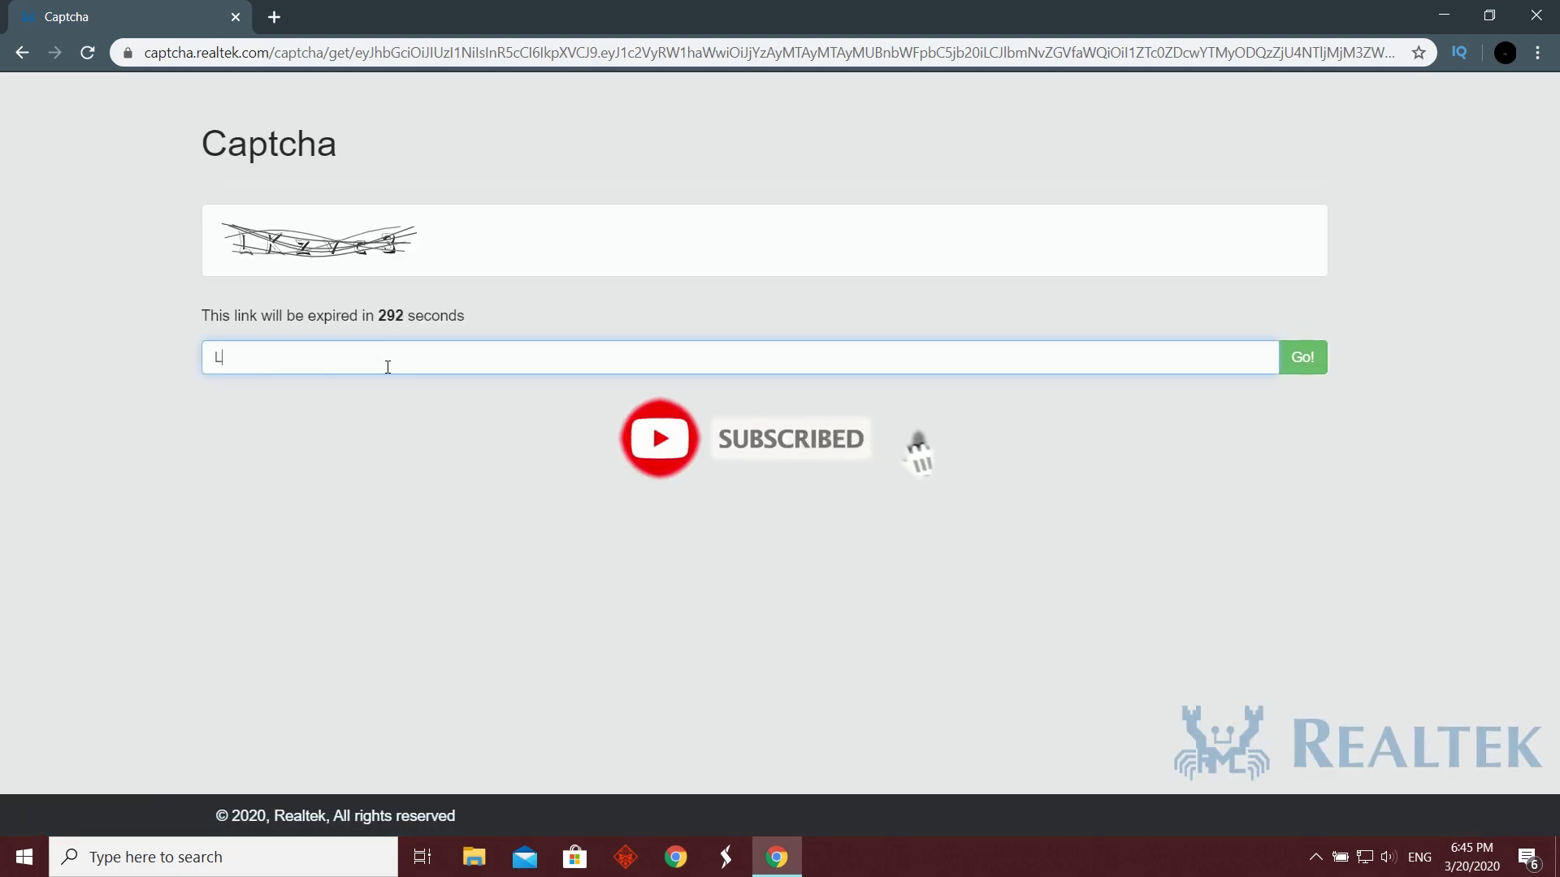
text(Kzvc3)
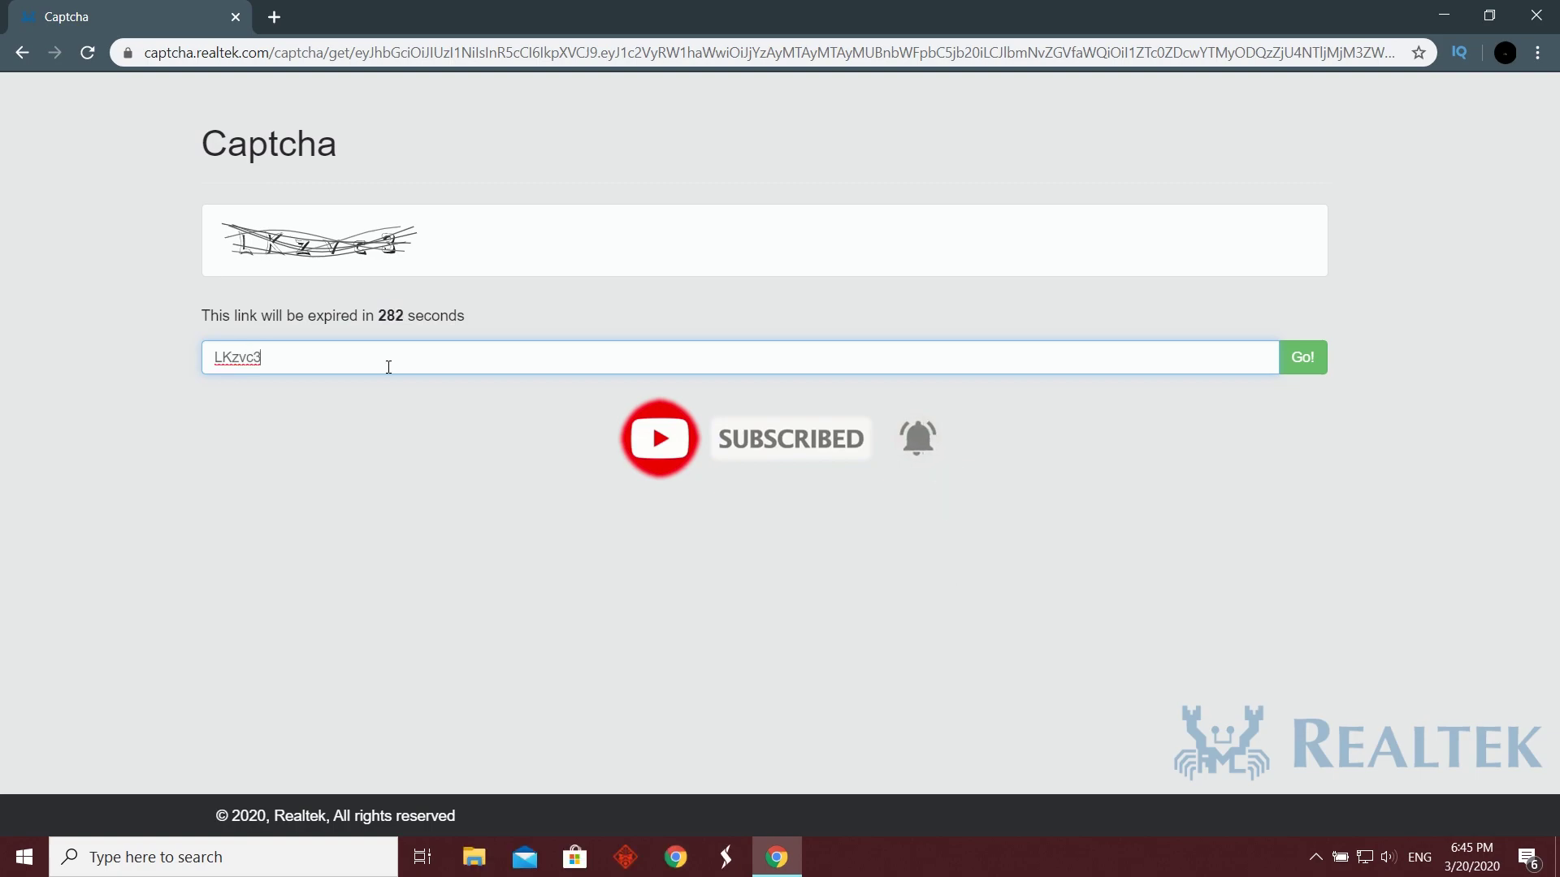
key(Return)
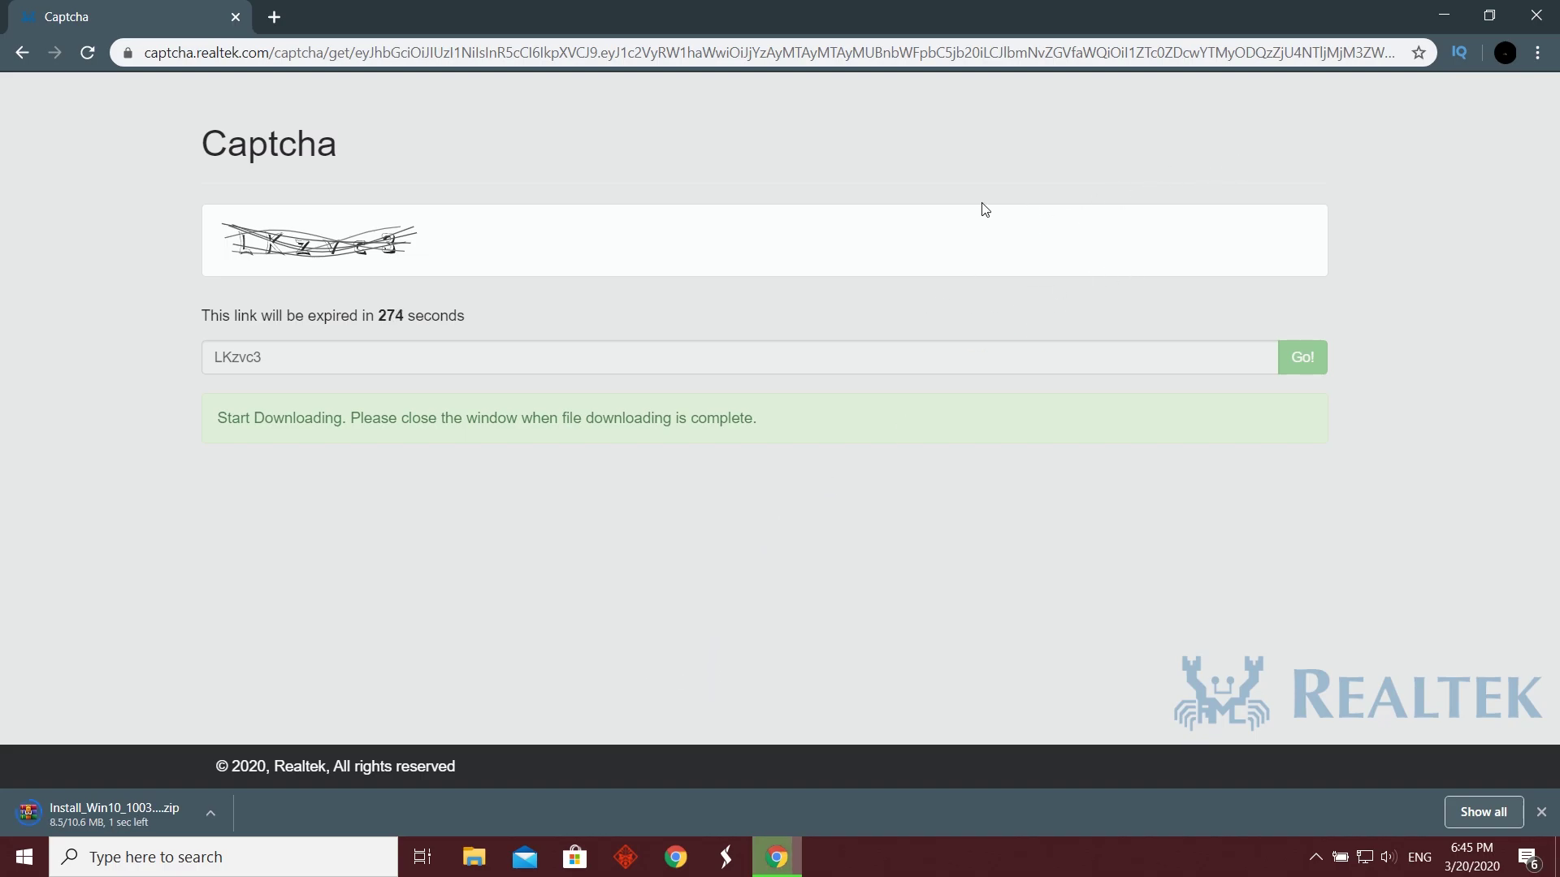
- Place the downloaded Install_Win10 zip on the desktop and minimize the browser window
click(1489, 15)
drag(599, 292, 557, 159)
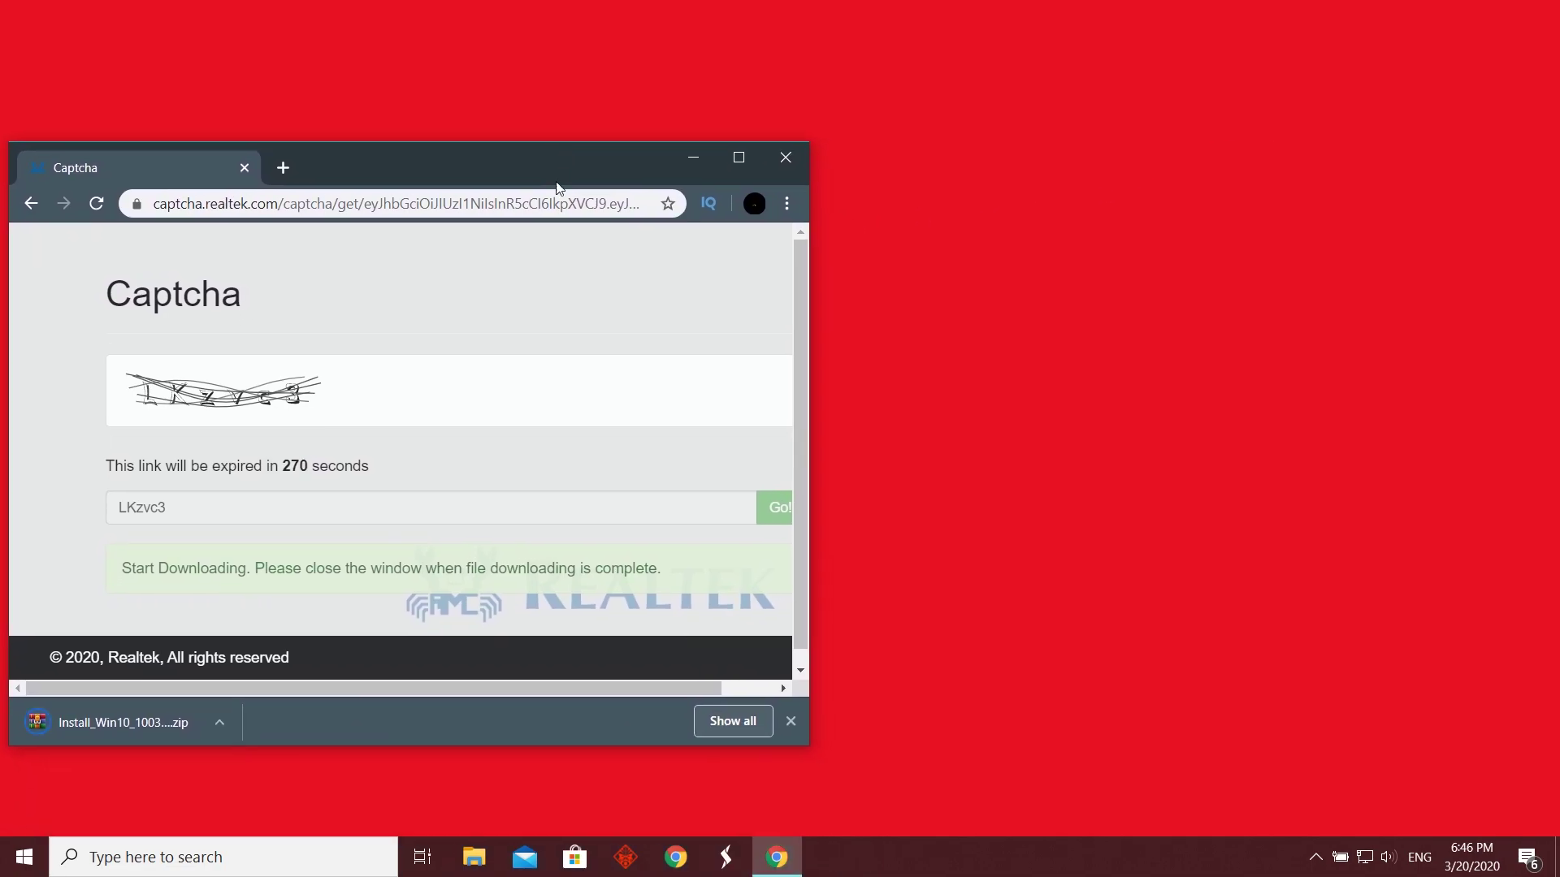
drag(97, 731, 977, 505)
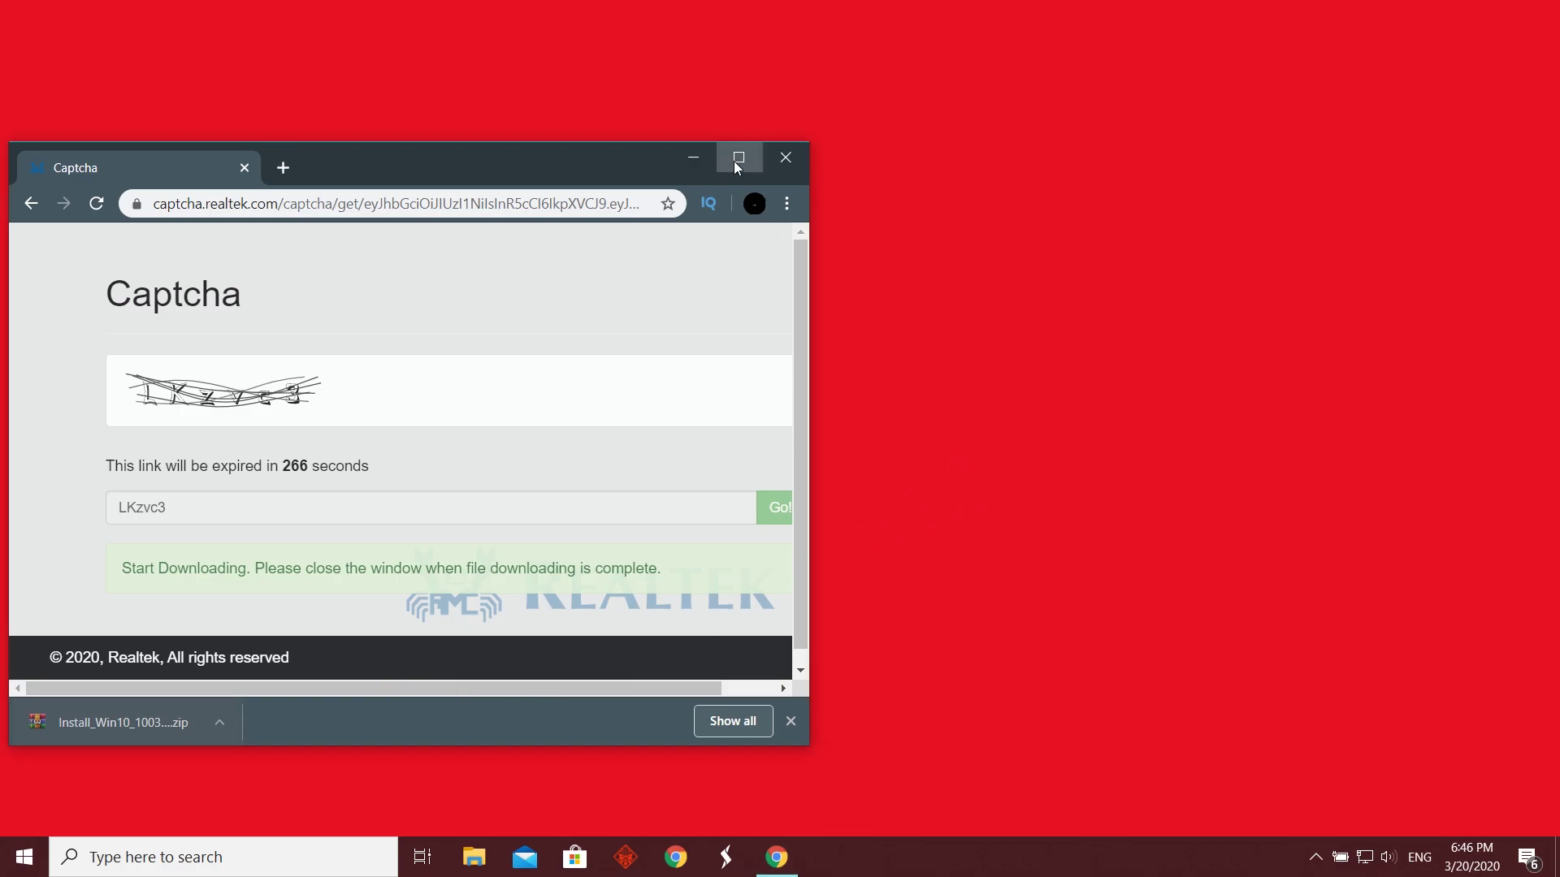
click(735, 159)
click(1444, 13)
- Turn on the display of desktop icons
right_click(664, 436)
mouse_move(707, 442)
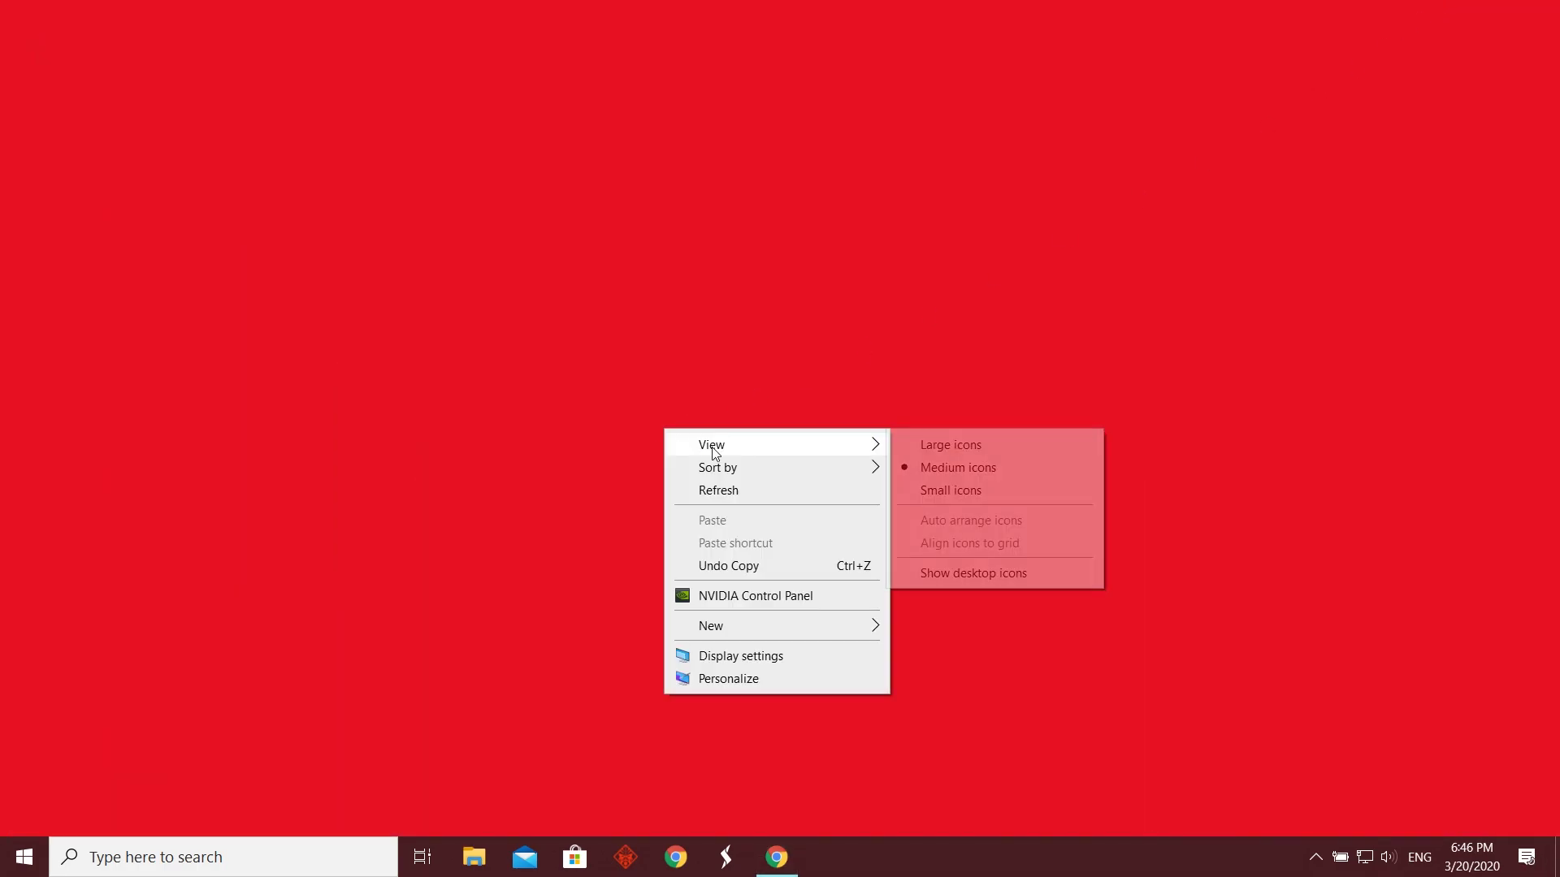
click(928, 577)
- Extract the downloaded zip into its own Install_Win10_10038_02202020 folder and place that folder near the archive mid-desktop
drag(932, 457, 617, 467)
right_click(655, 456)
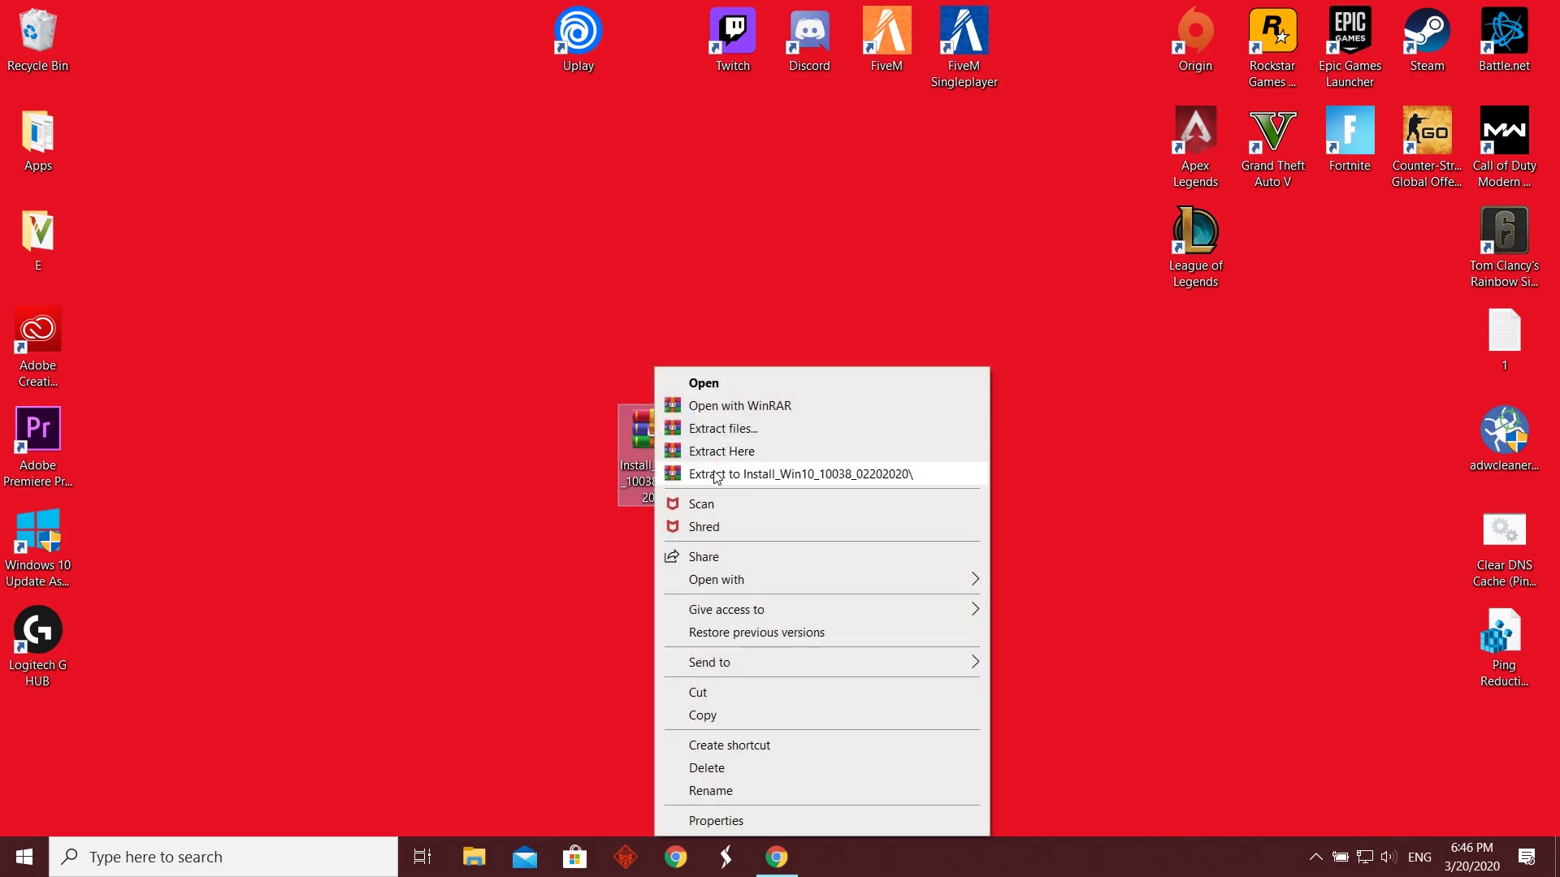
click(703, 474)
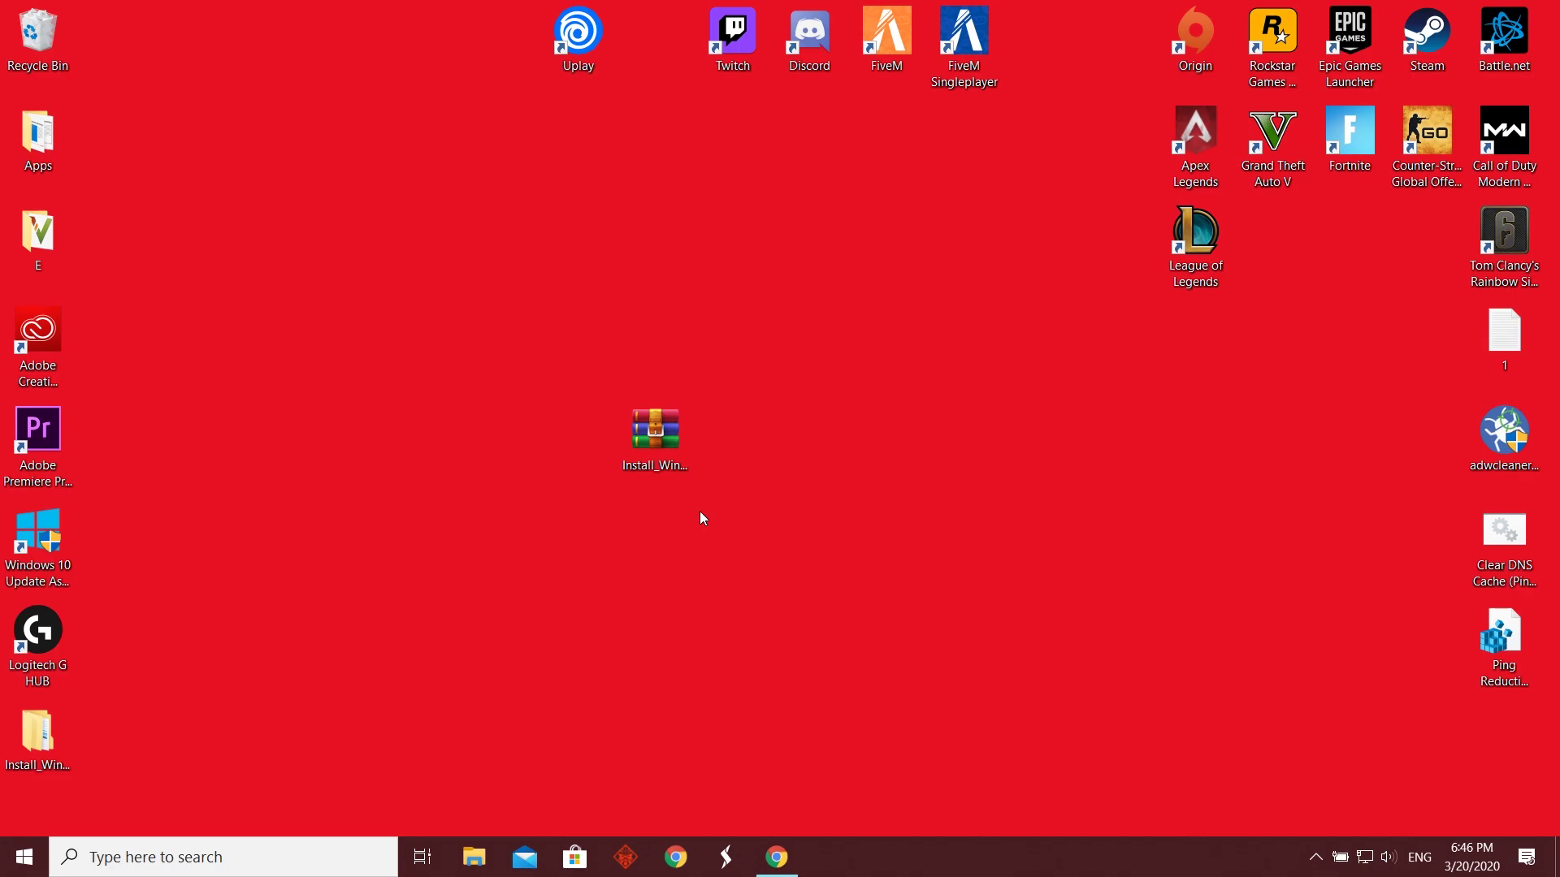
drag(24, 751, 787, 462)
- Move the 64 folder from the extracted driver's WIN10 folder to the desktop and close the folder window
double_click(813, 455)
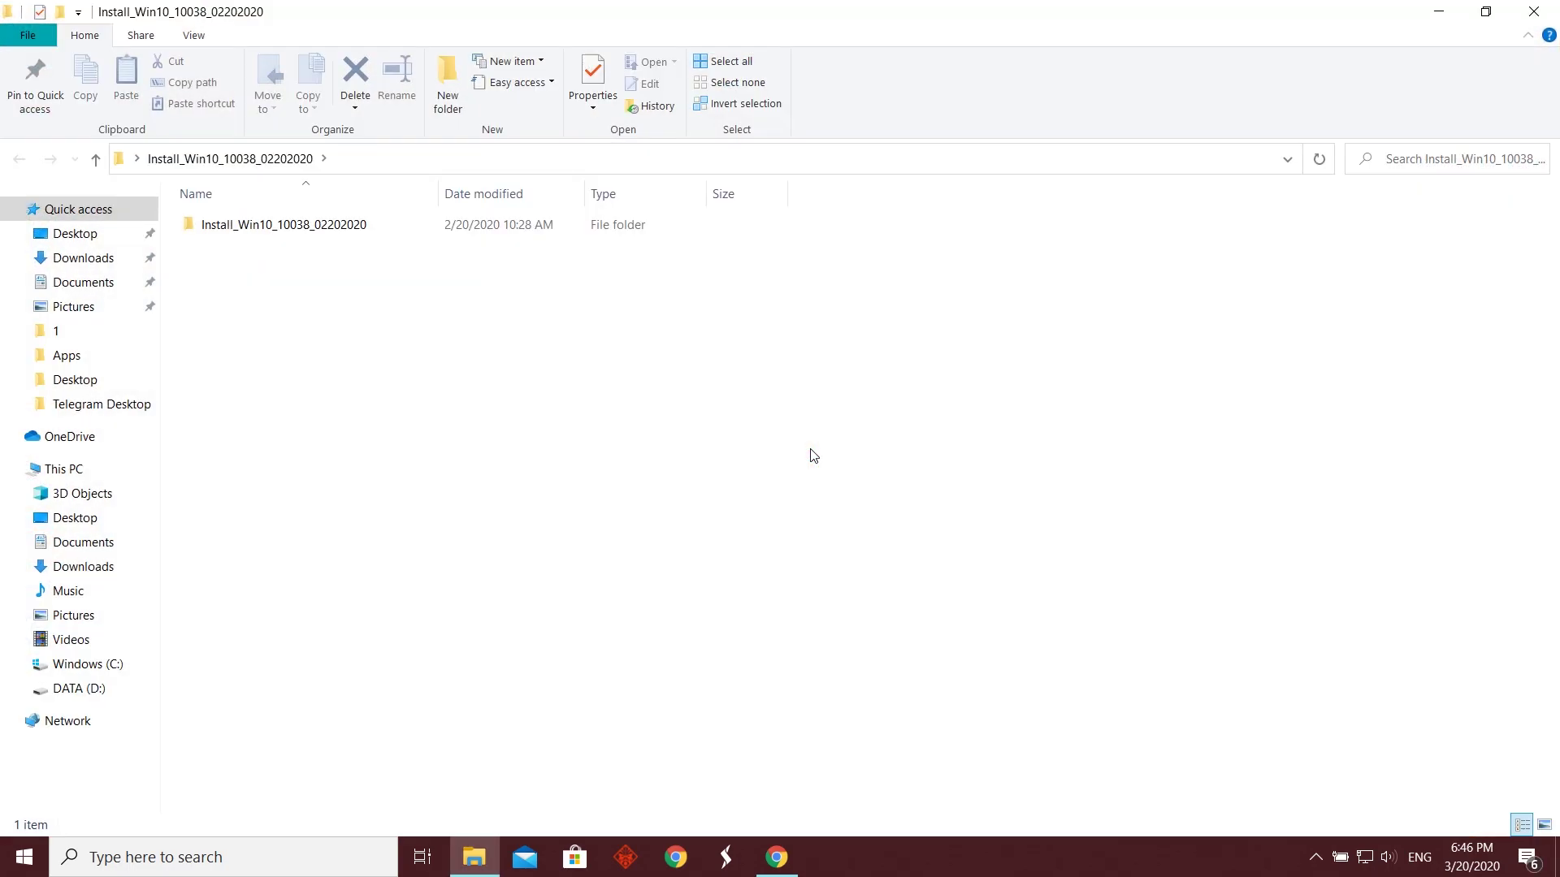
double_click(324, 228)
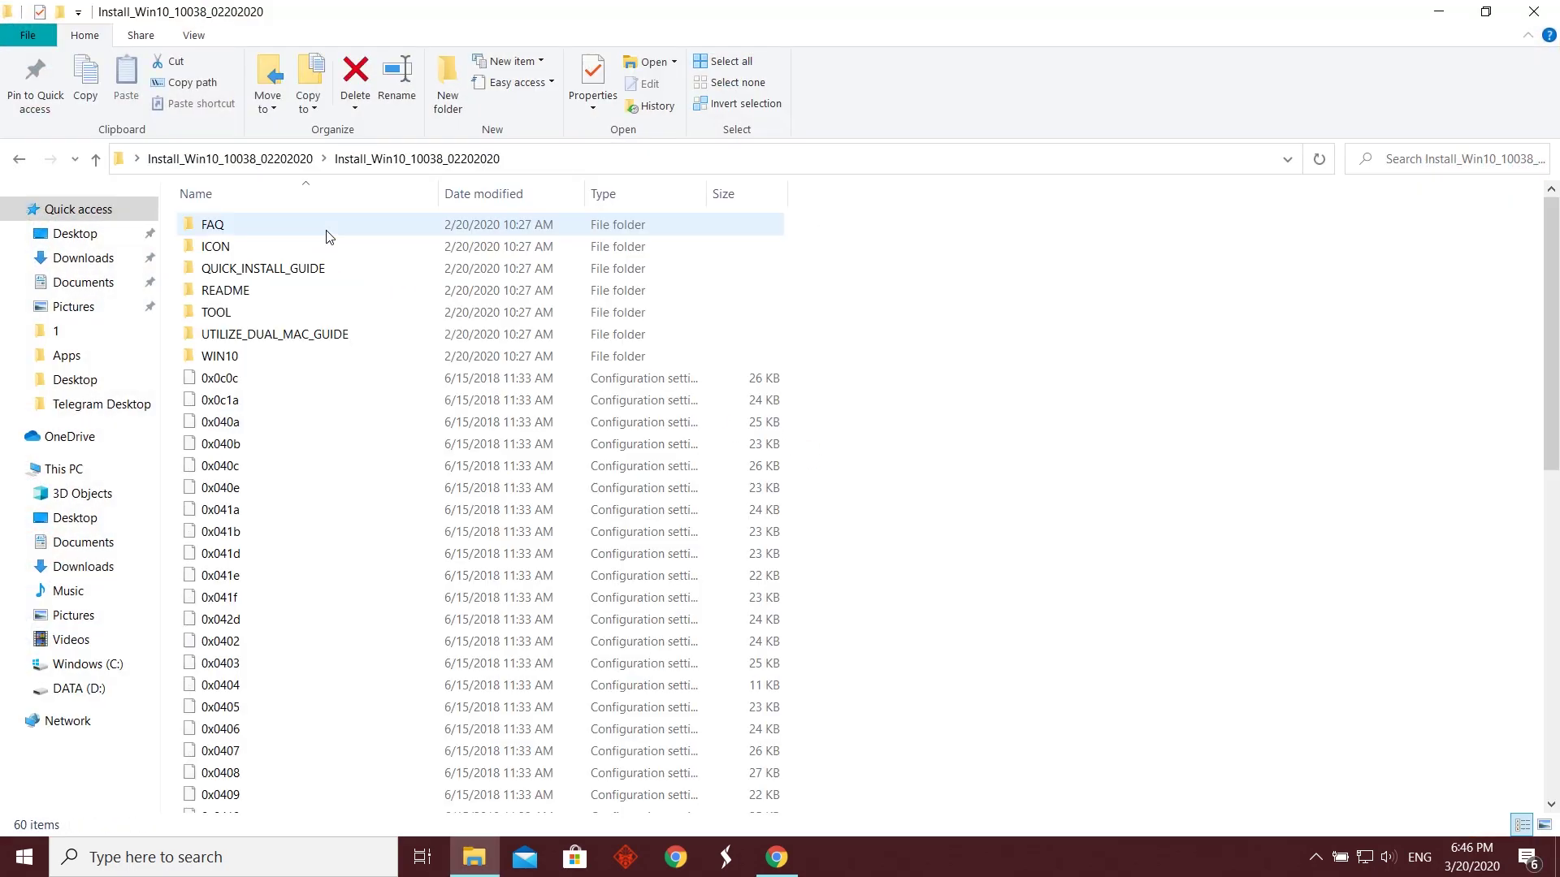
double_click(235, 358)
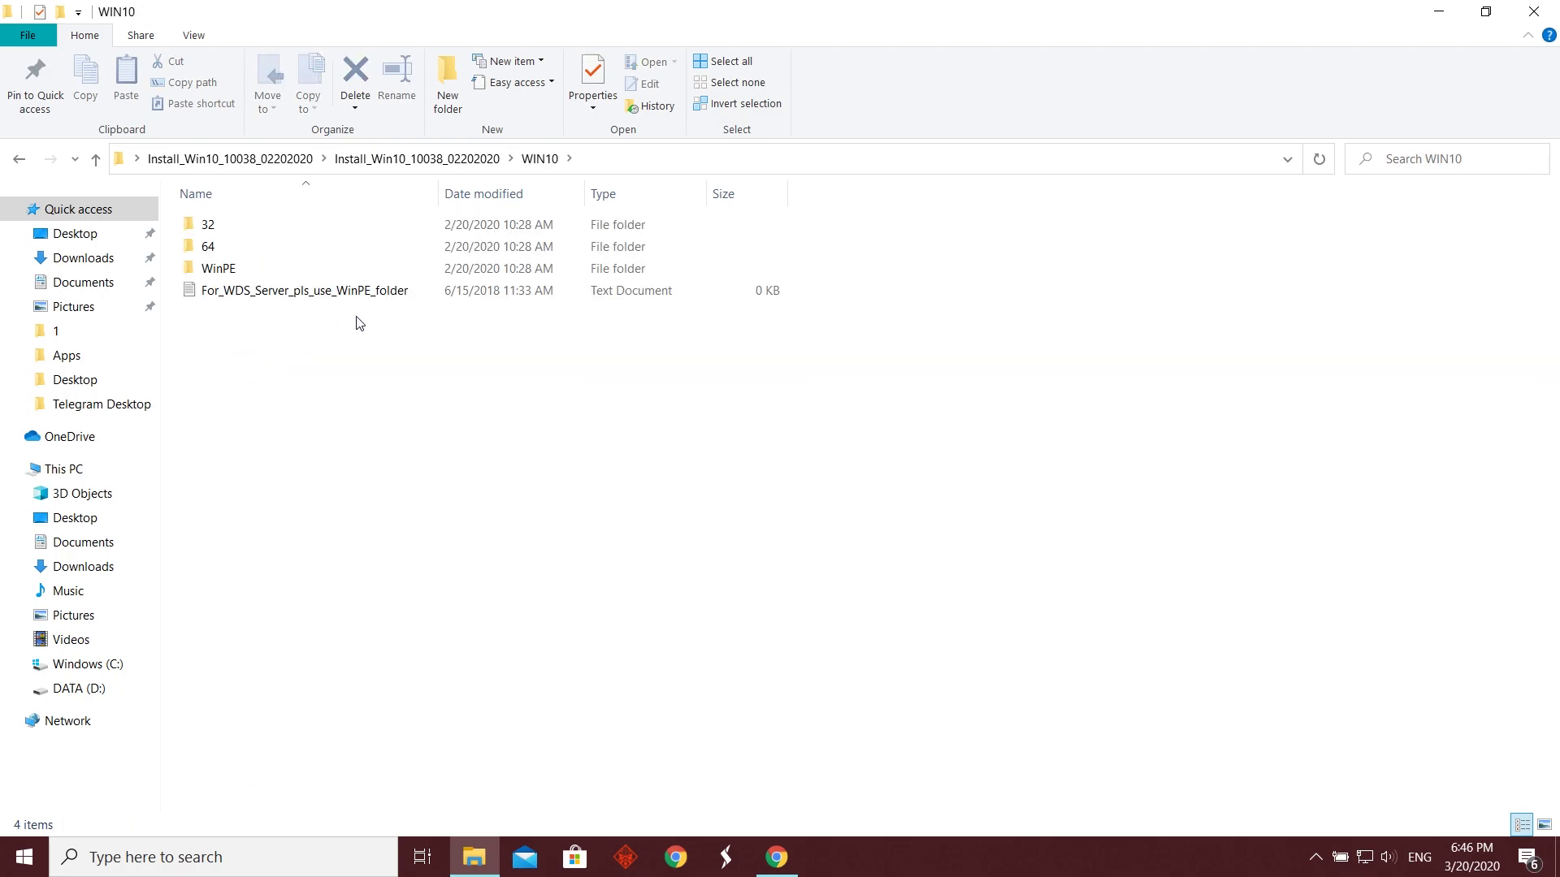
click(248, 247)
double_click(764, 8)
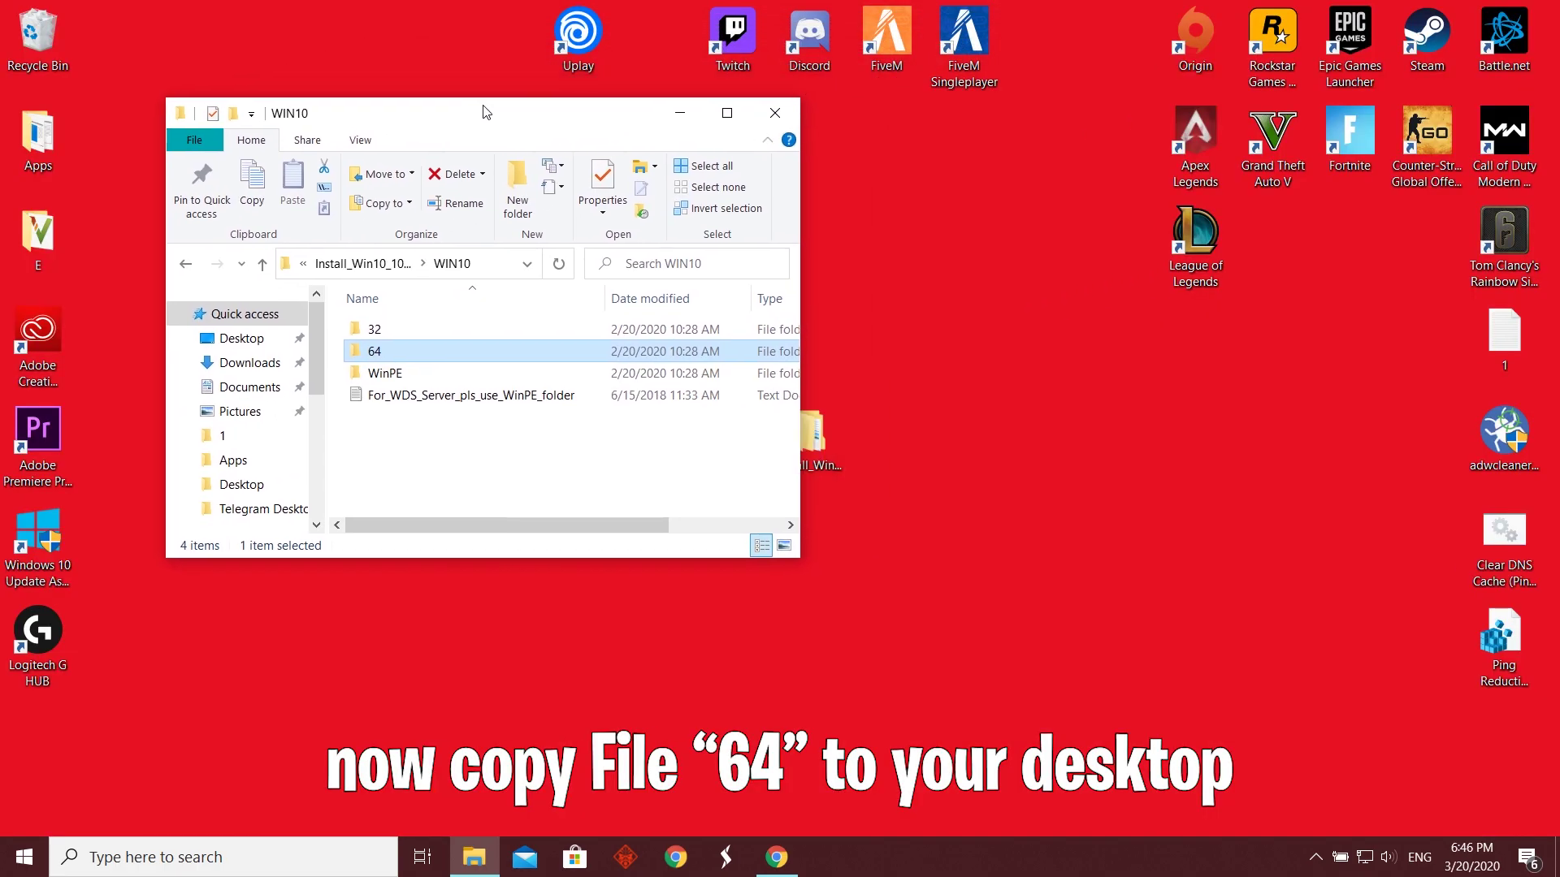
click(910, 454)
key(ctrl+v)
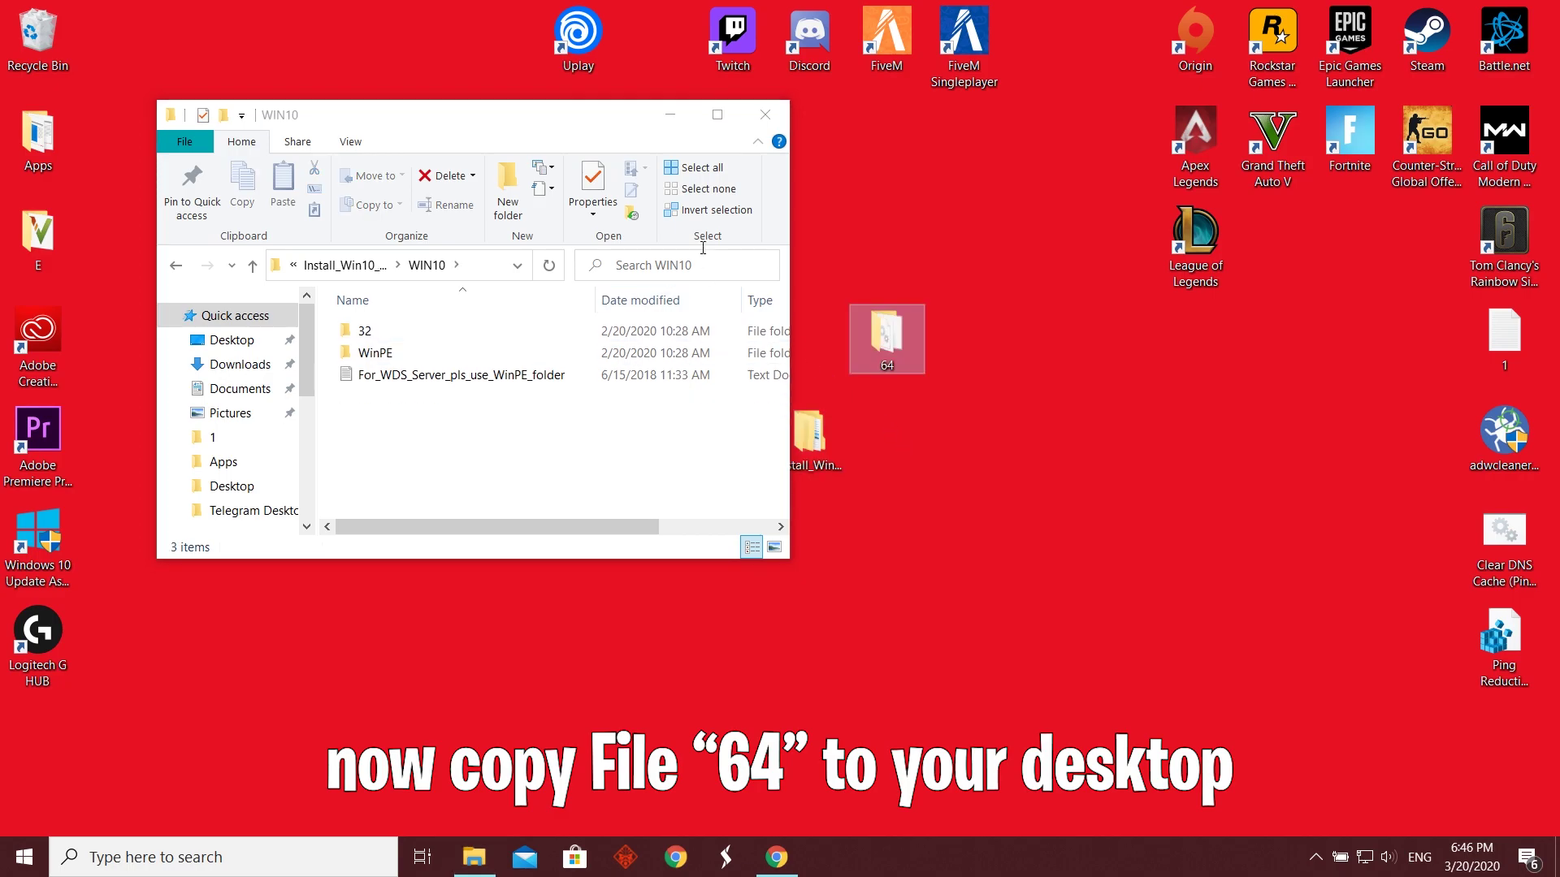
click(764, 115)
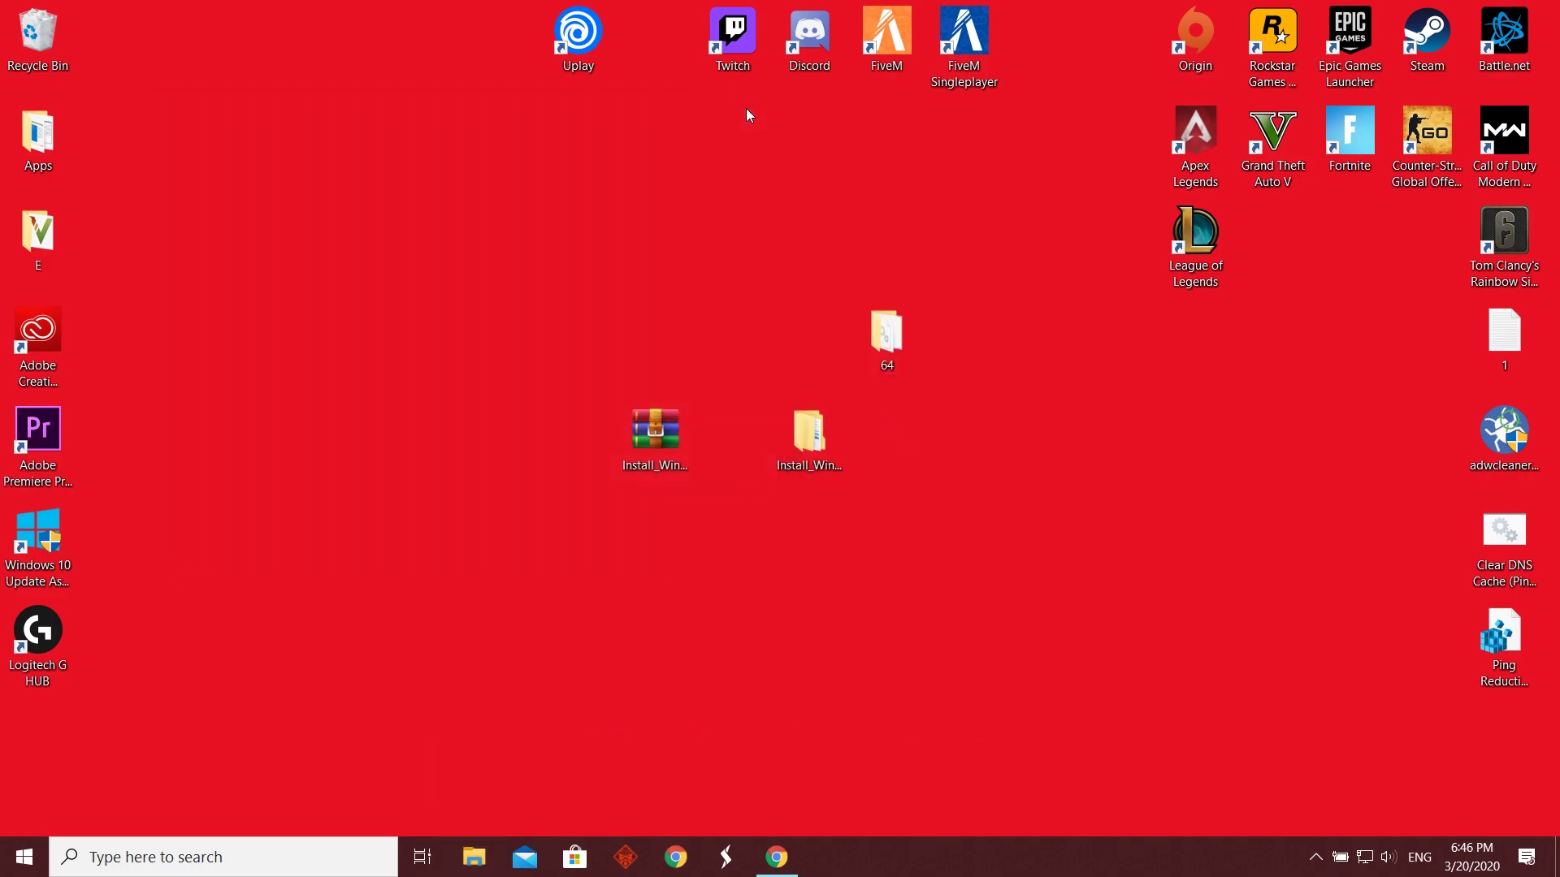
- Line up the 64 folder in the archive's row and place the extracted driver folder directly beside the archive
drag(908, 326, 910, 445)
drag(833, 443, 756, 443)
click(900, 437)
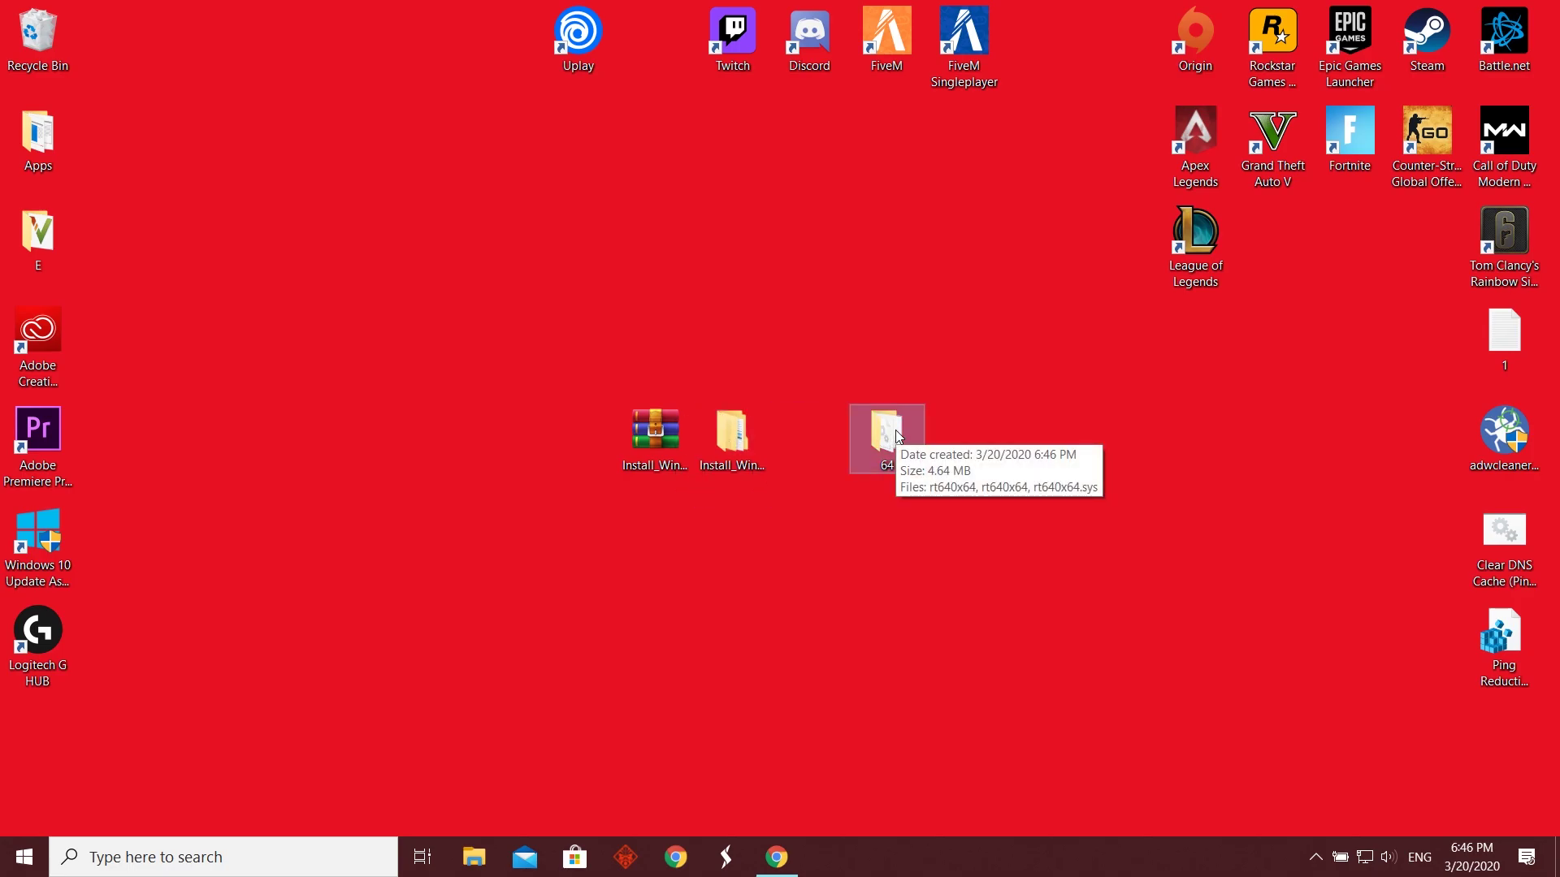
- Open Control Panel and launch Device Manager from the Hardware and Sound category
click(222, 854)
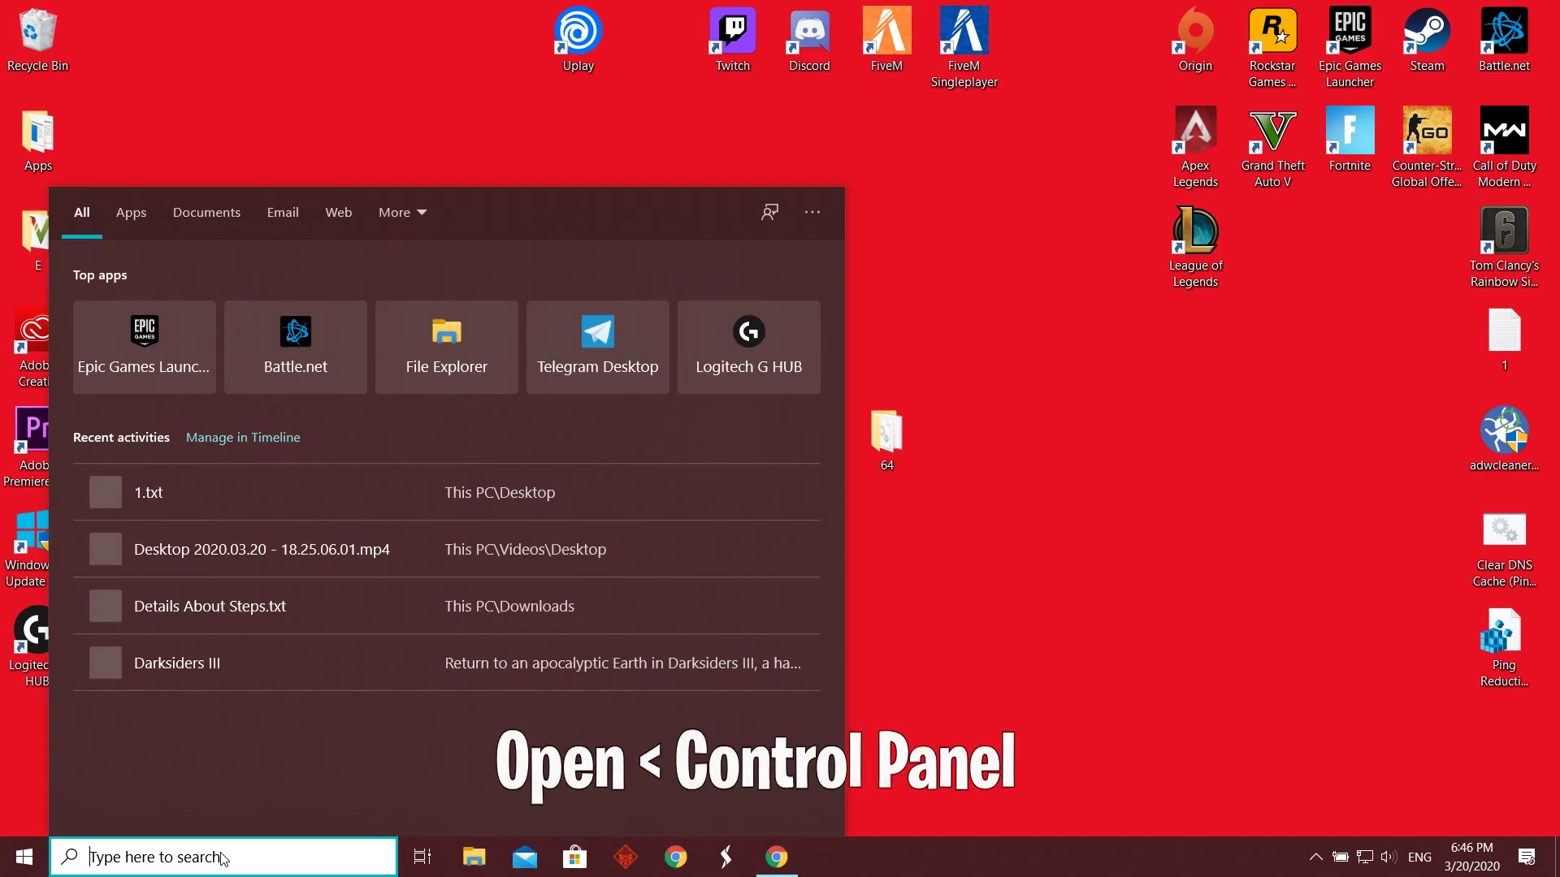
text(con)
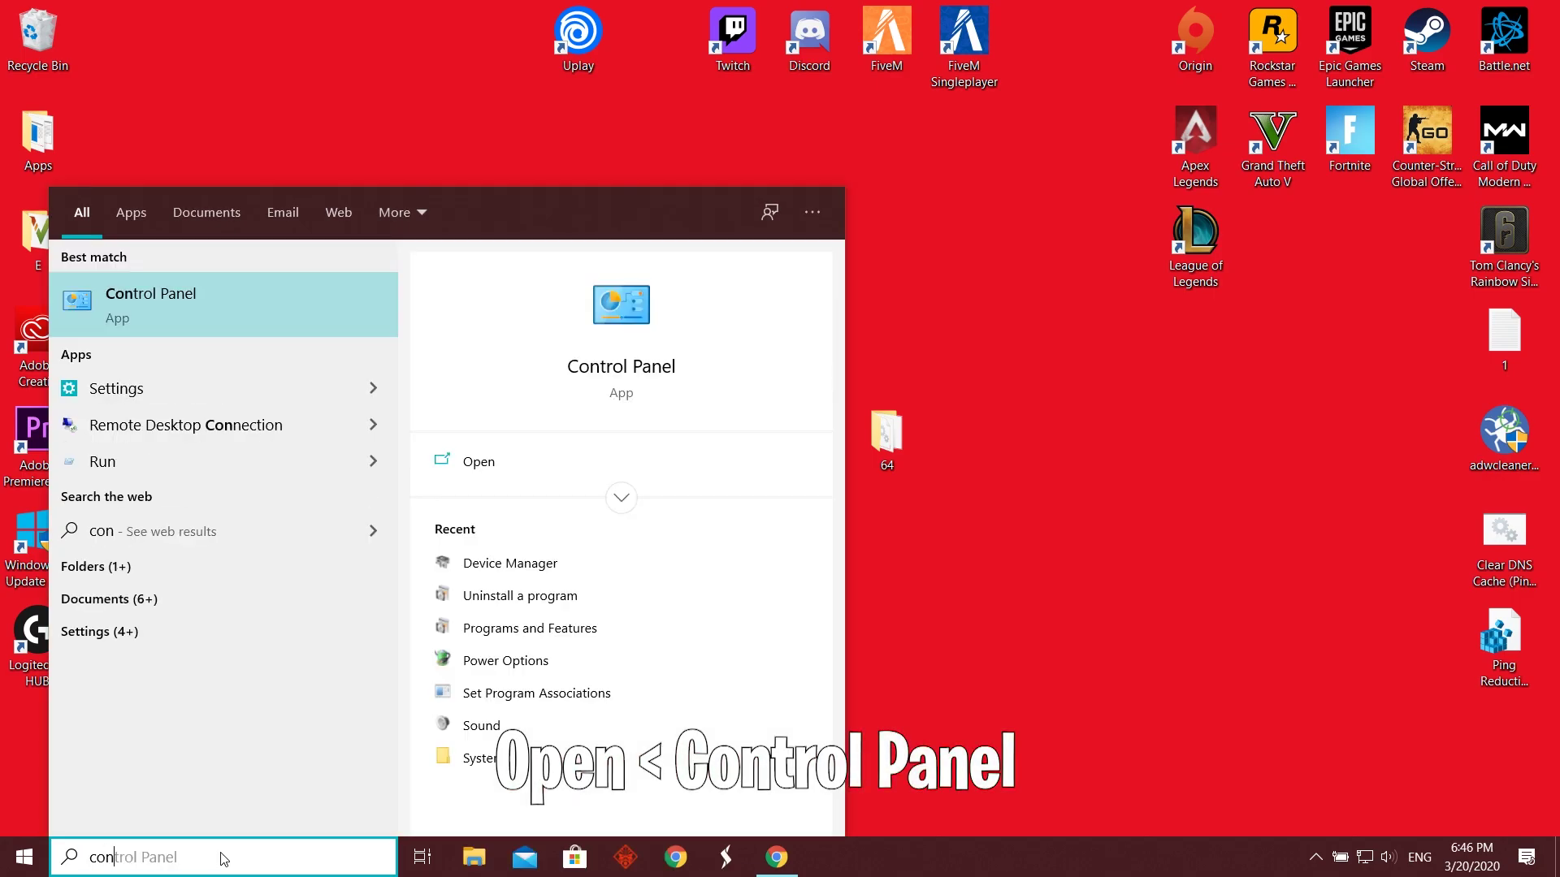
key(Return)
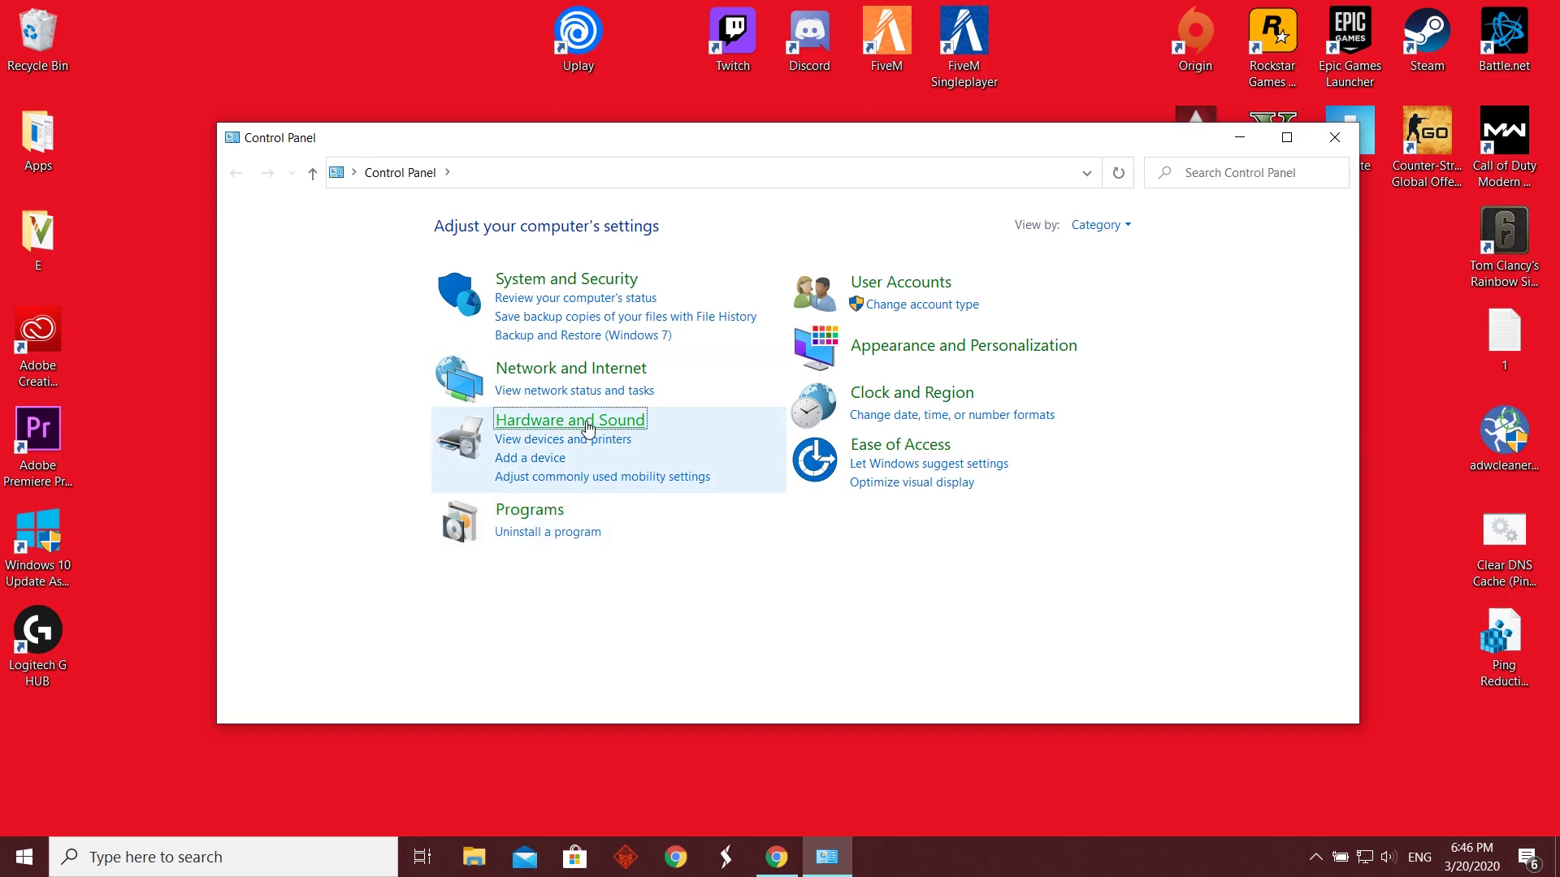
click(617, 421)
click(826, 247)
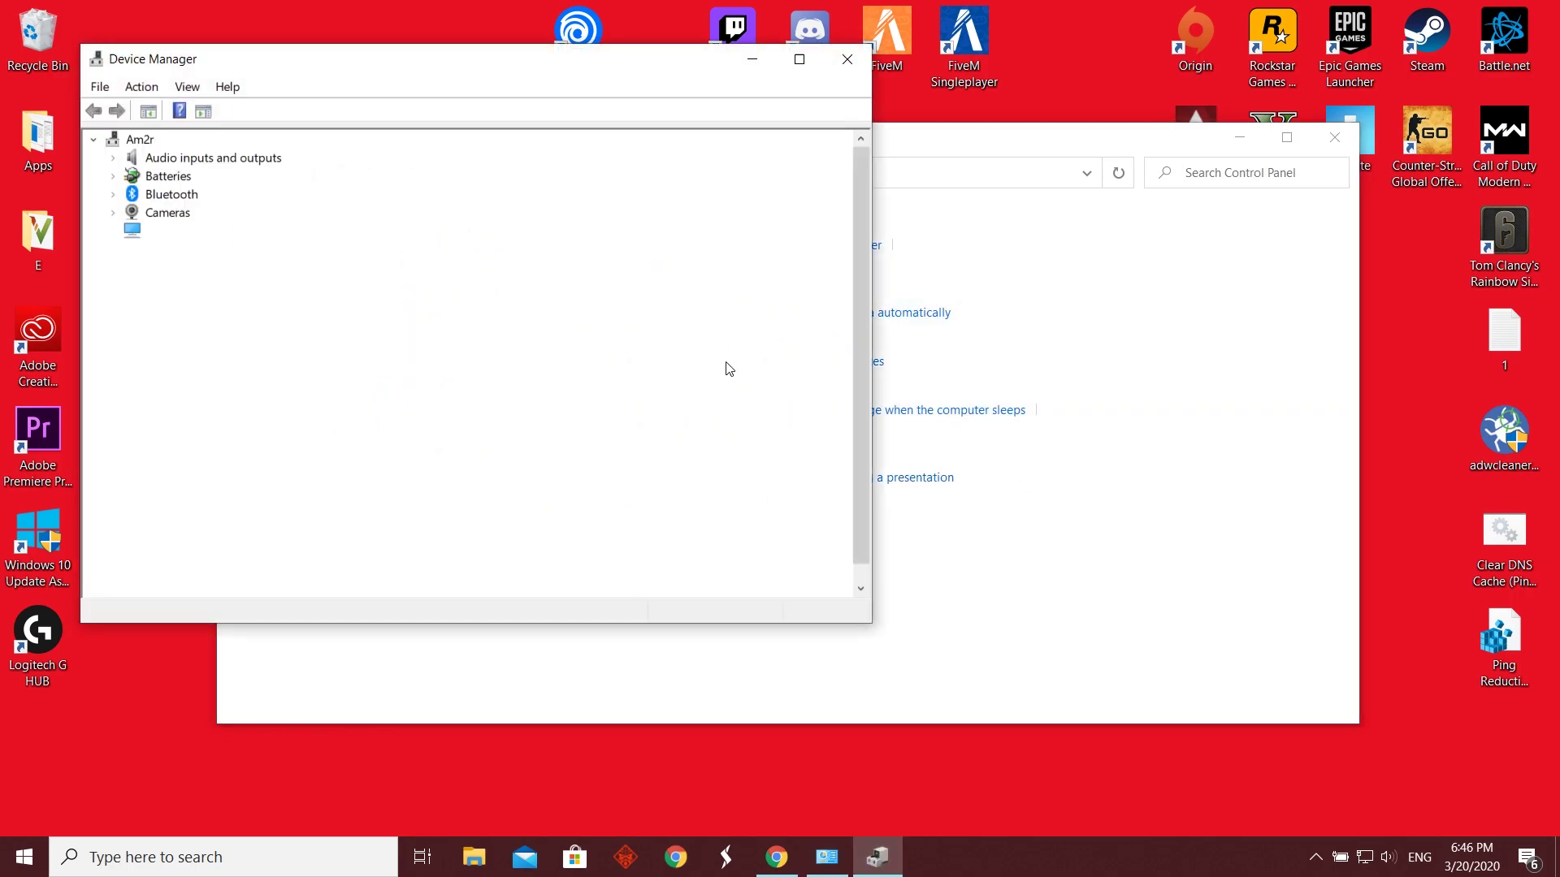
- Open the driver properties of the Realtek Gaming GbE Family Controller network adapter and check the driver date
click(117, 398)
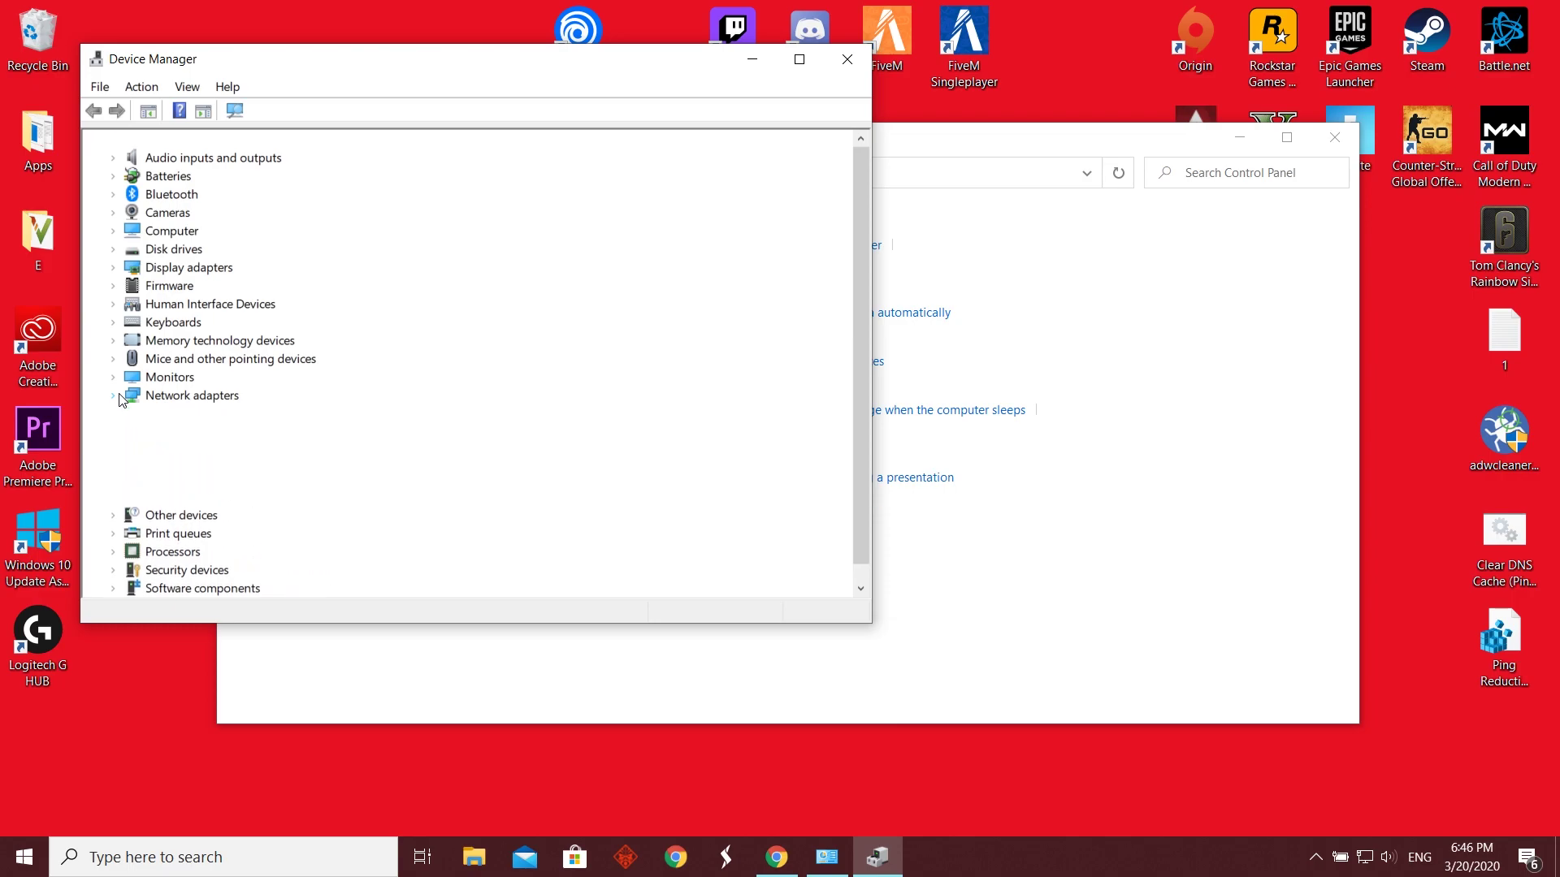
click(264, 439)
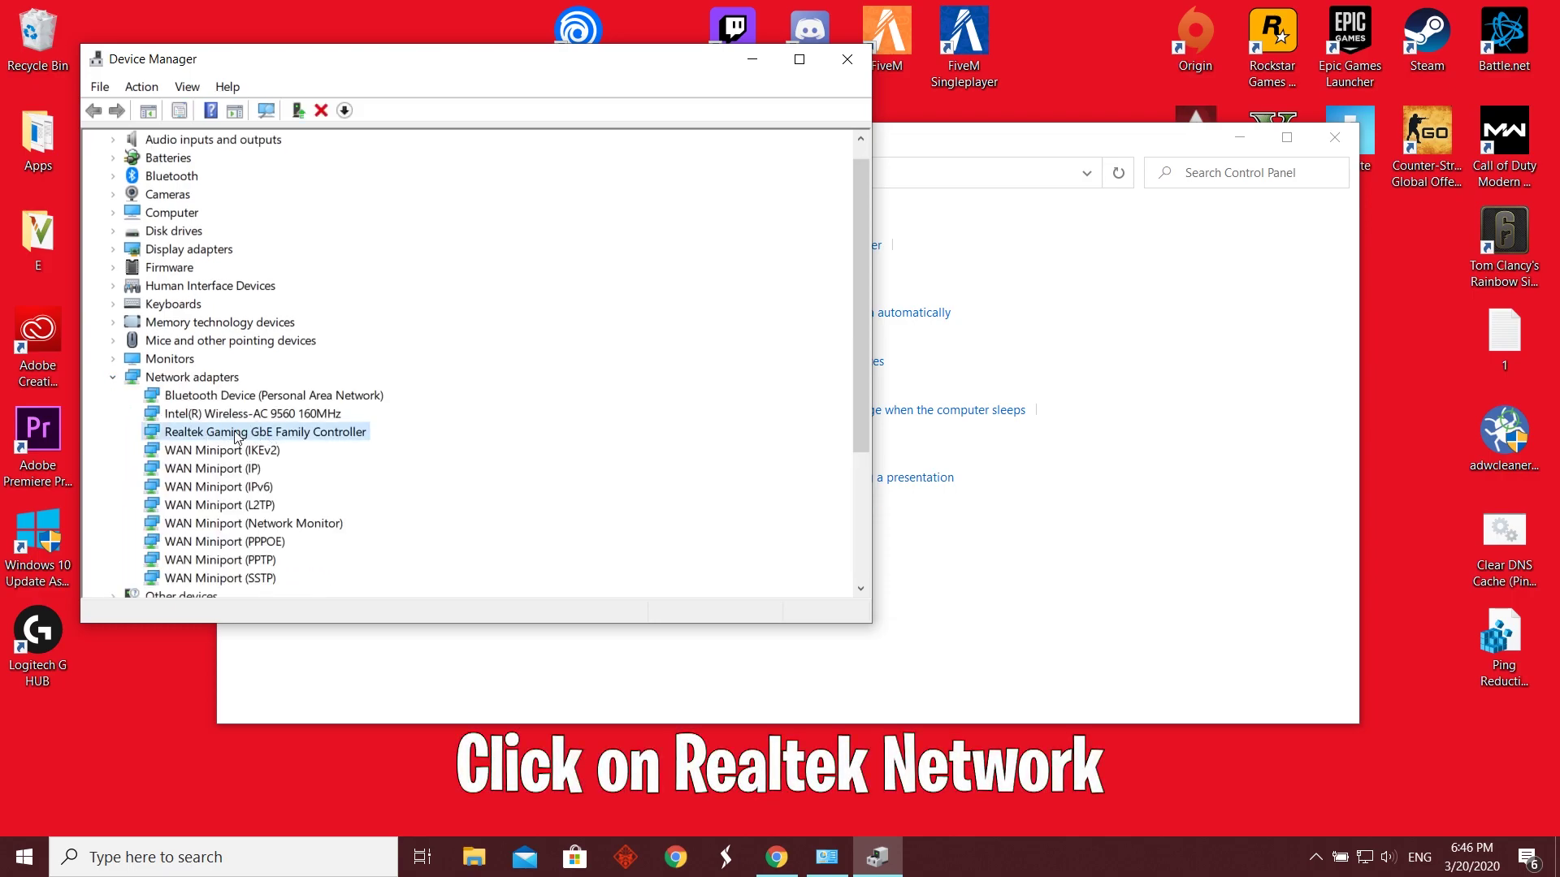
right_click(237, 437)
click(307, 549)
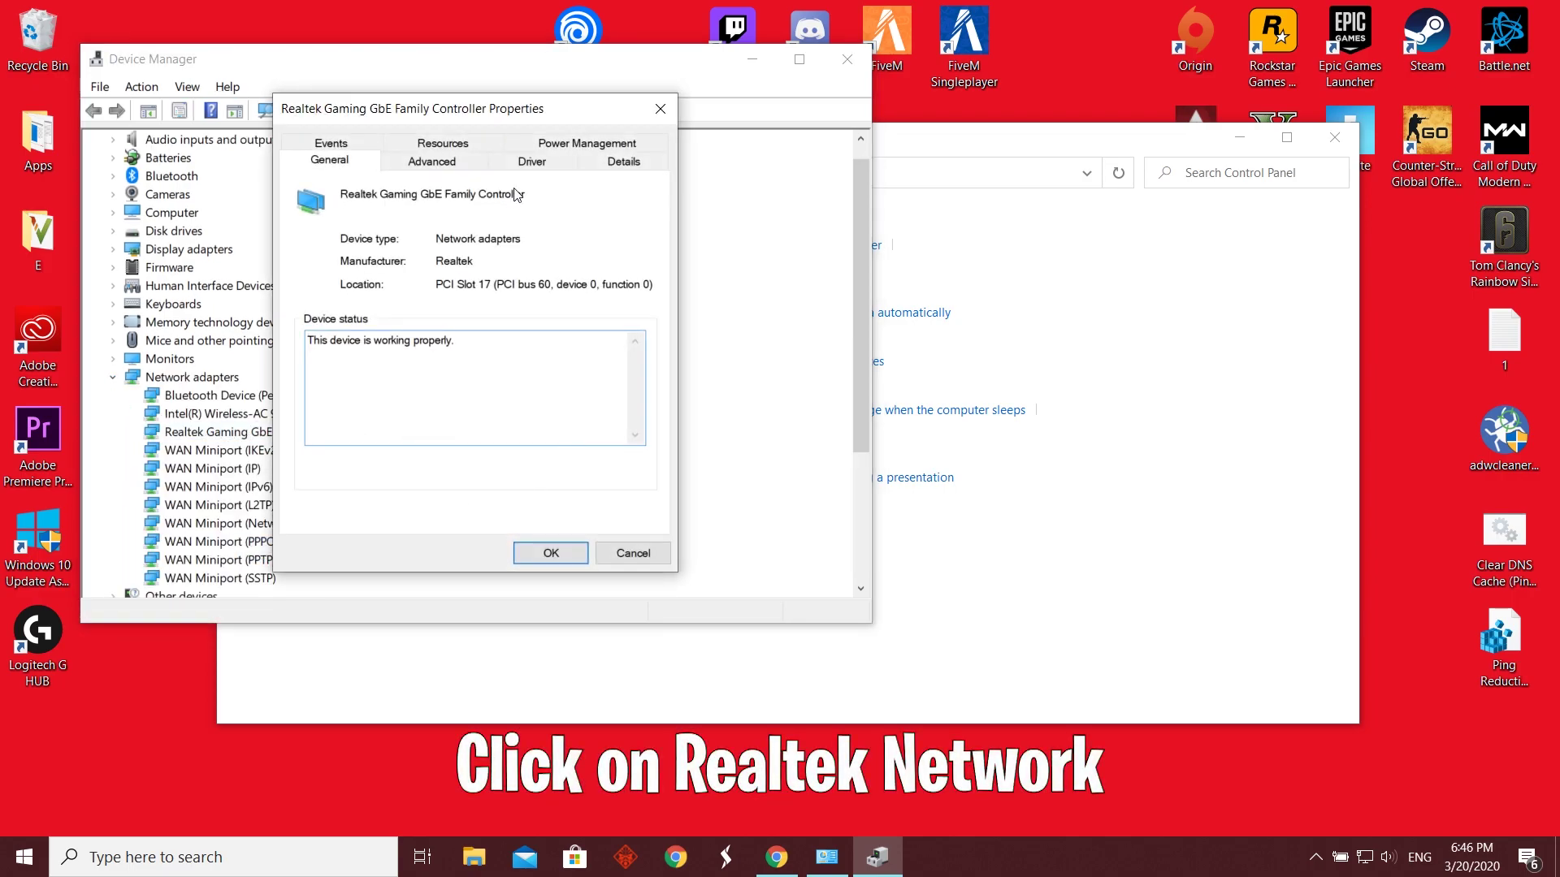
click(531, 162)
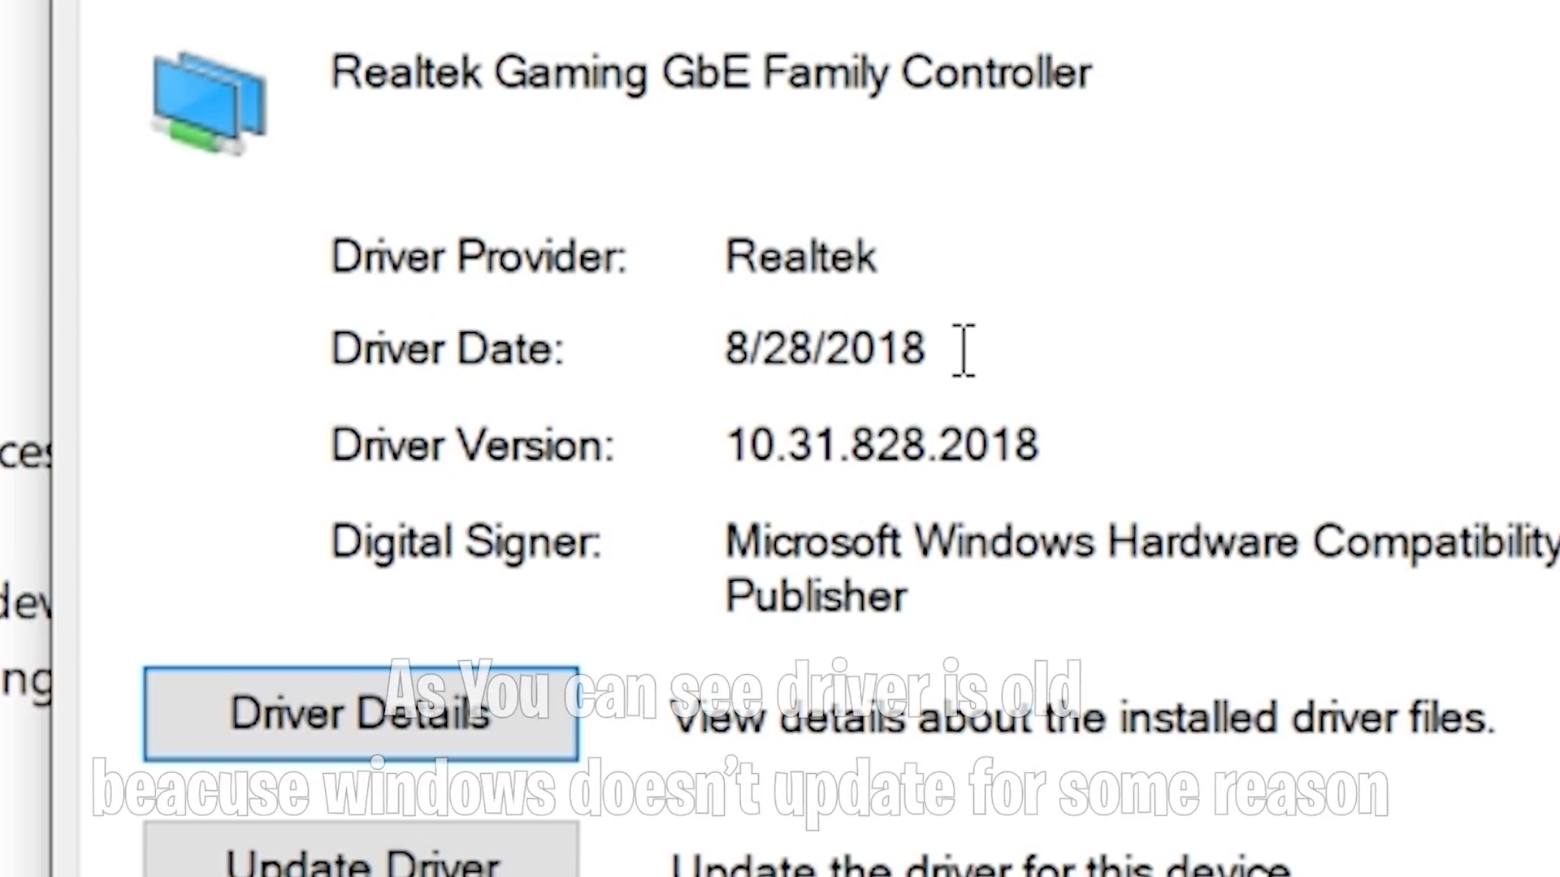
drag(938, 351, 731, 357)
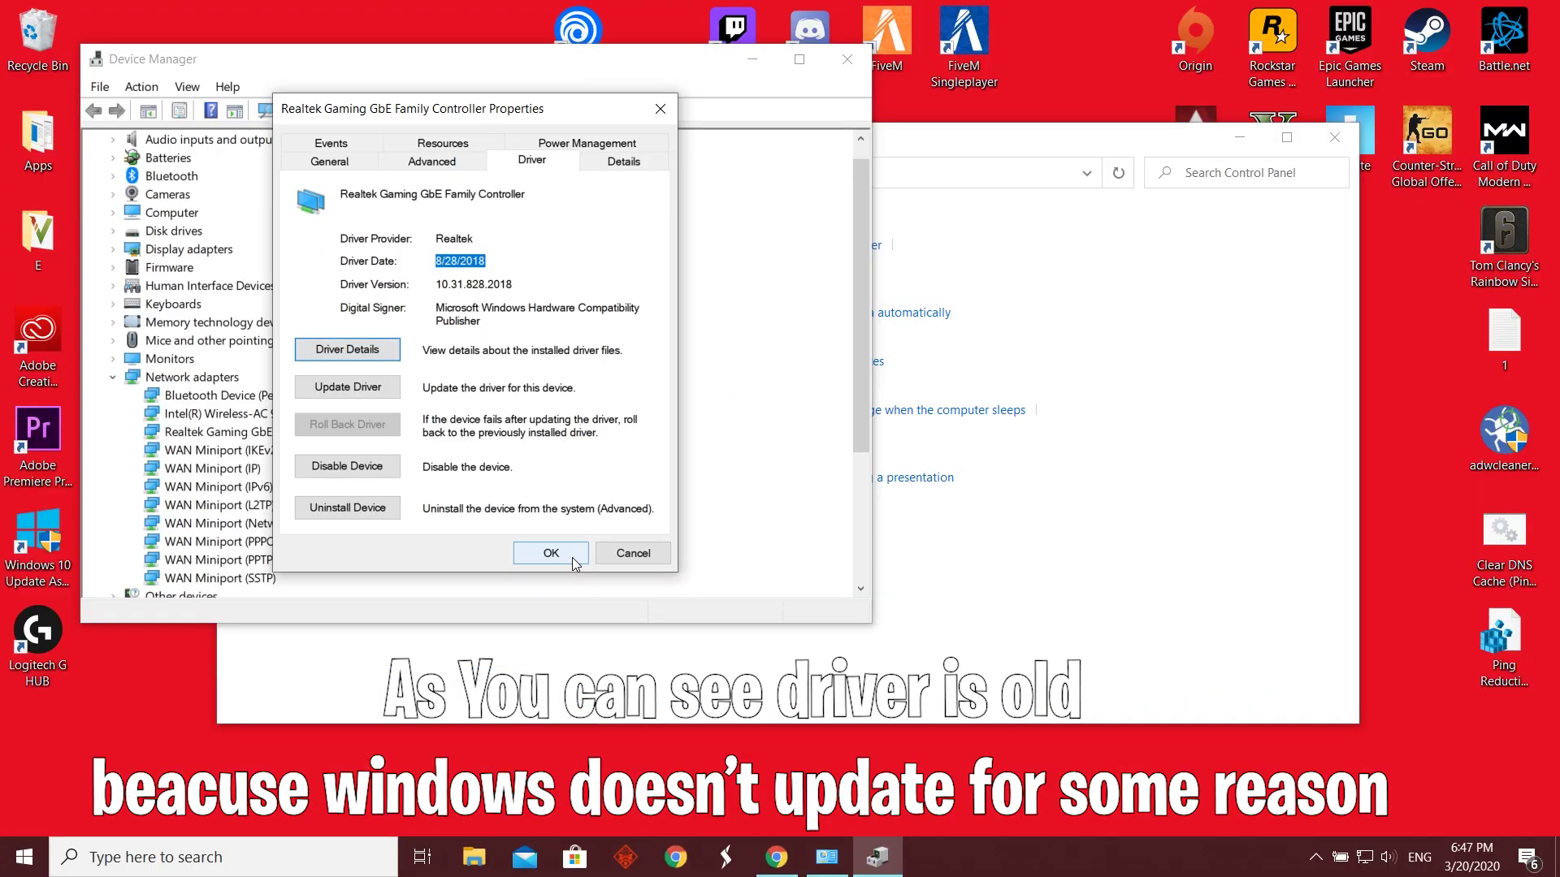
- Minimize Control Panel and open the desktop's 64 folder after moving it clear of the open windows
click(1076, 459)
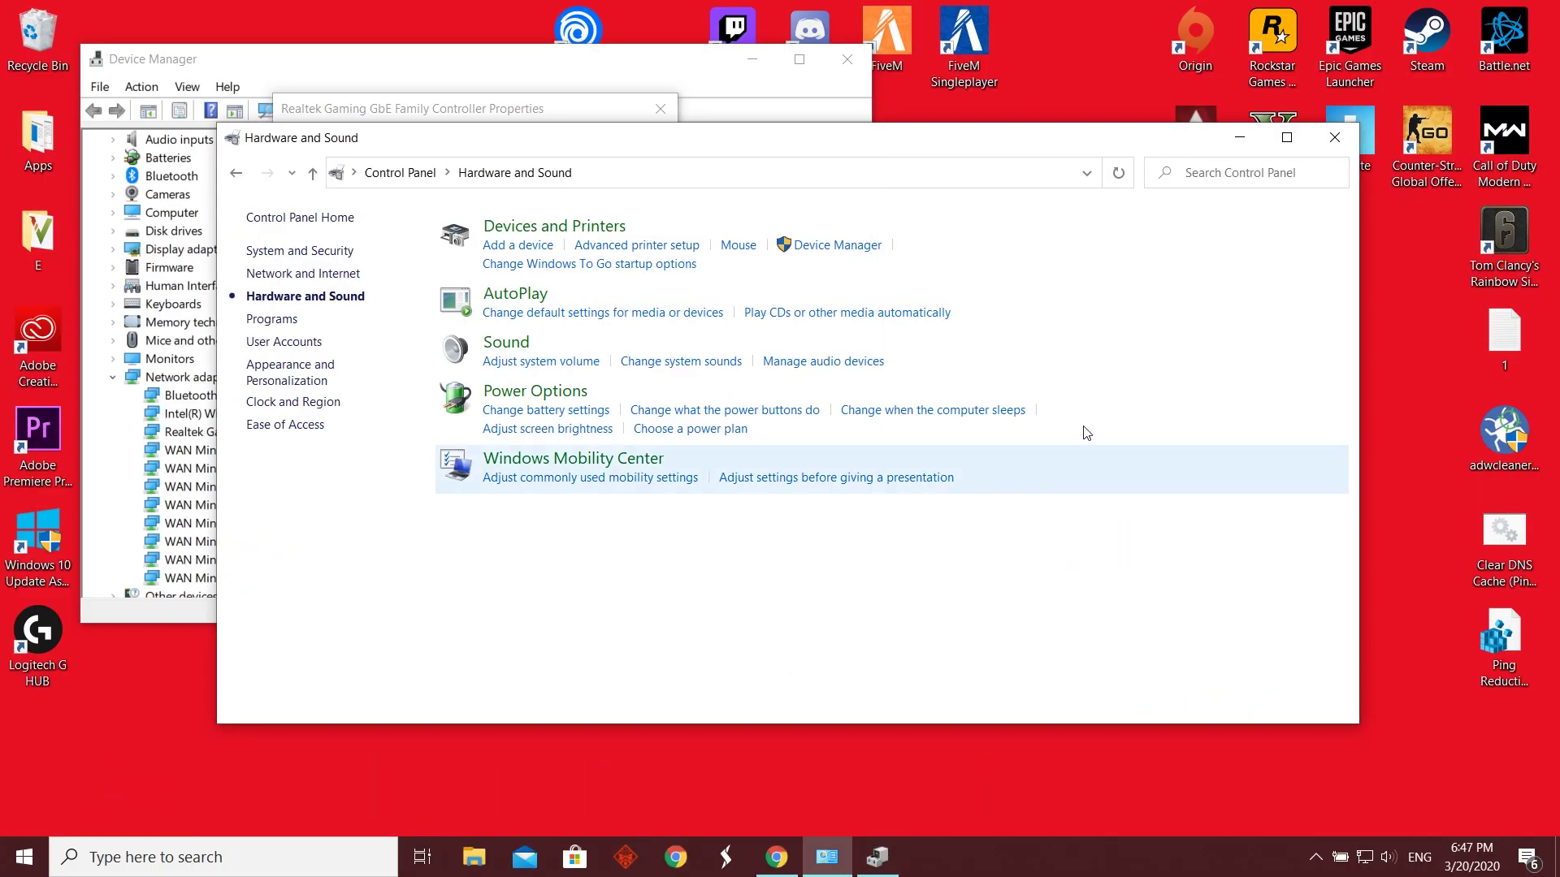
click(1235, 140)
drag(887, 438, 1046, 453)
double_click(1046, 453)
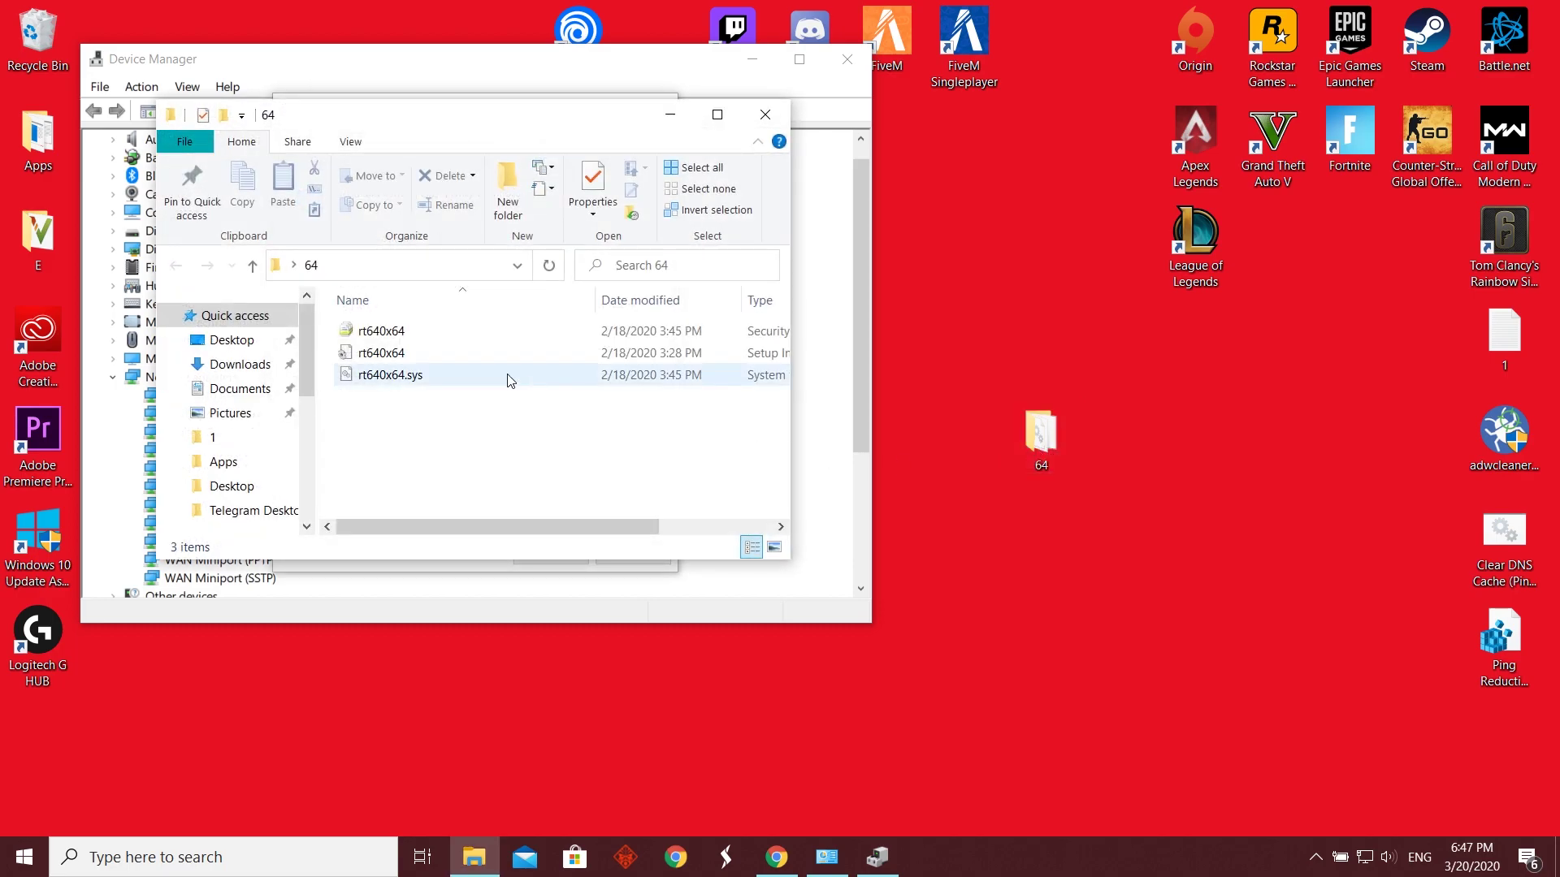
- Close the 64 folder window and start updating the Realtek adapter's driver by browsing the computer for driver software
drag(479, 119, 759, 145)
click(1048, 143)
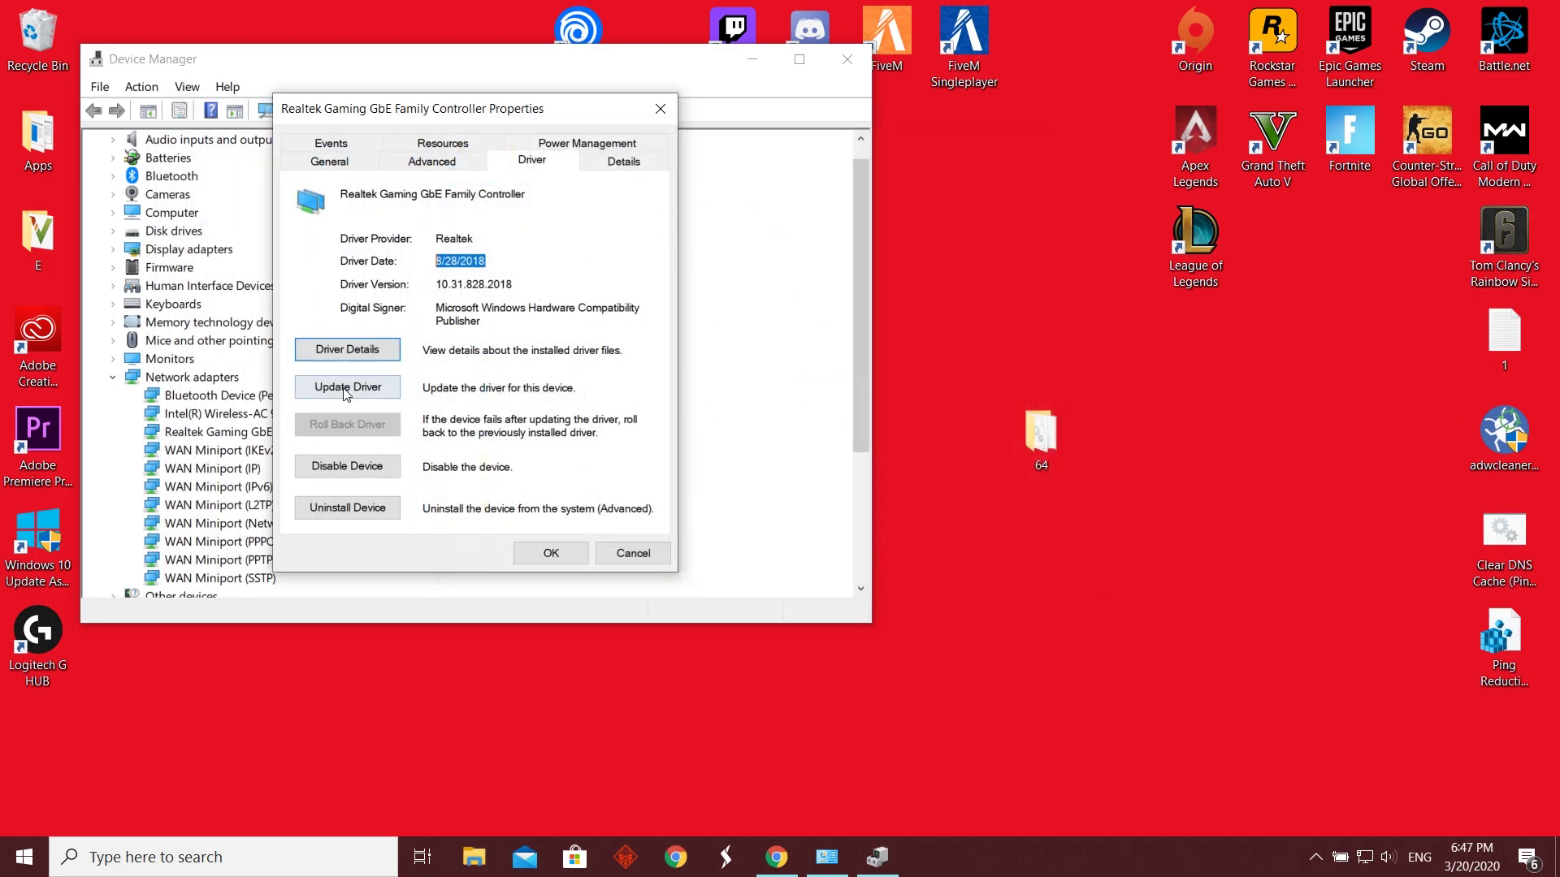
click(372, 393)
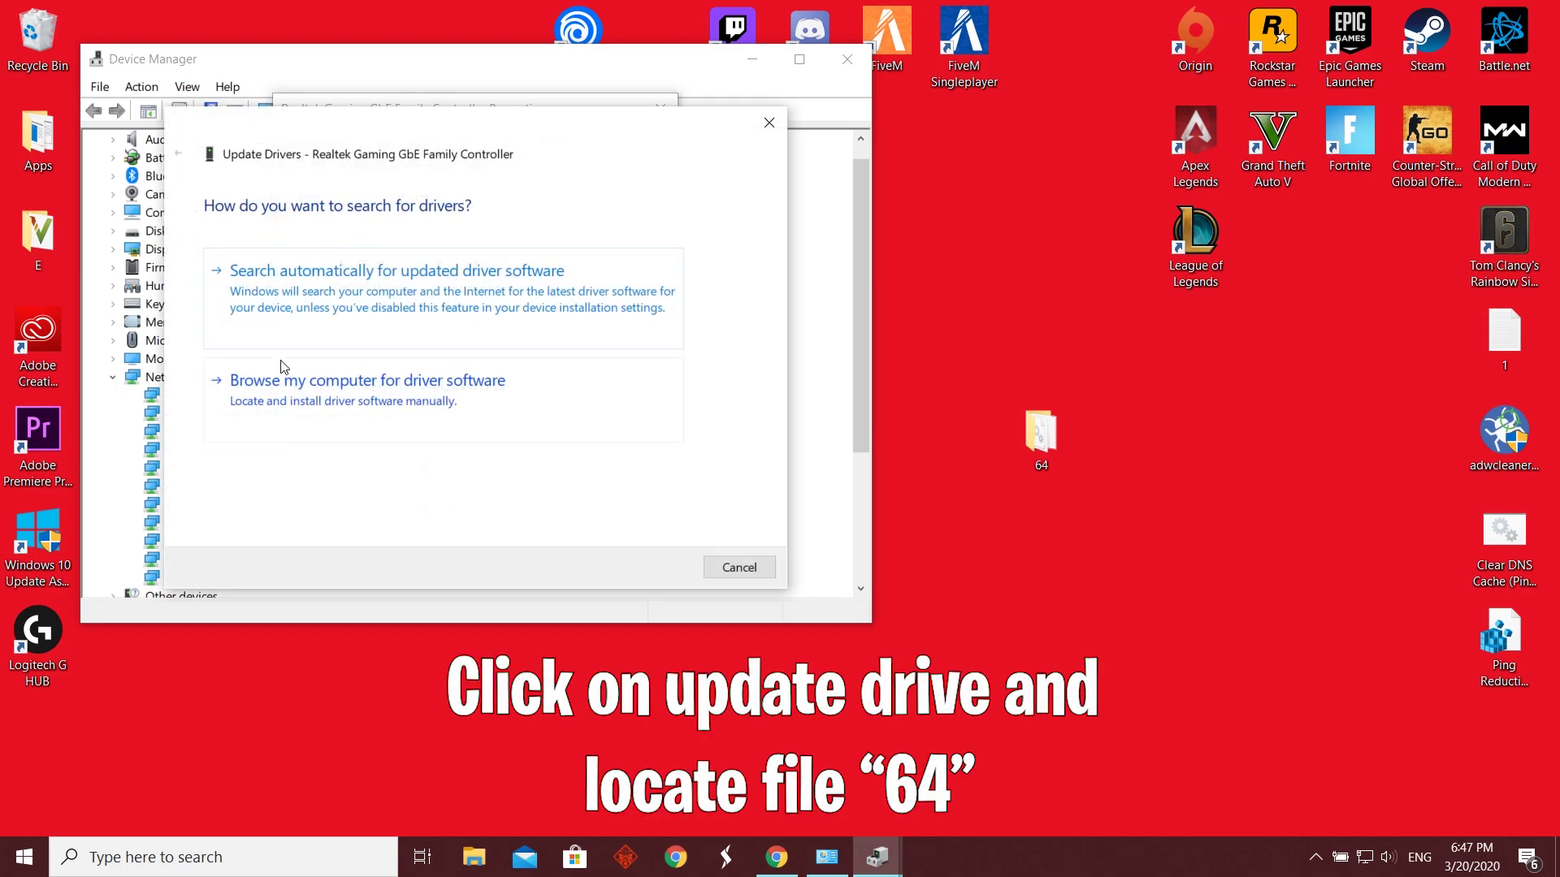
click(342, 413)
click(642, 288)
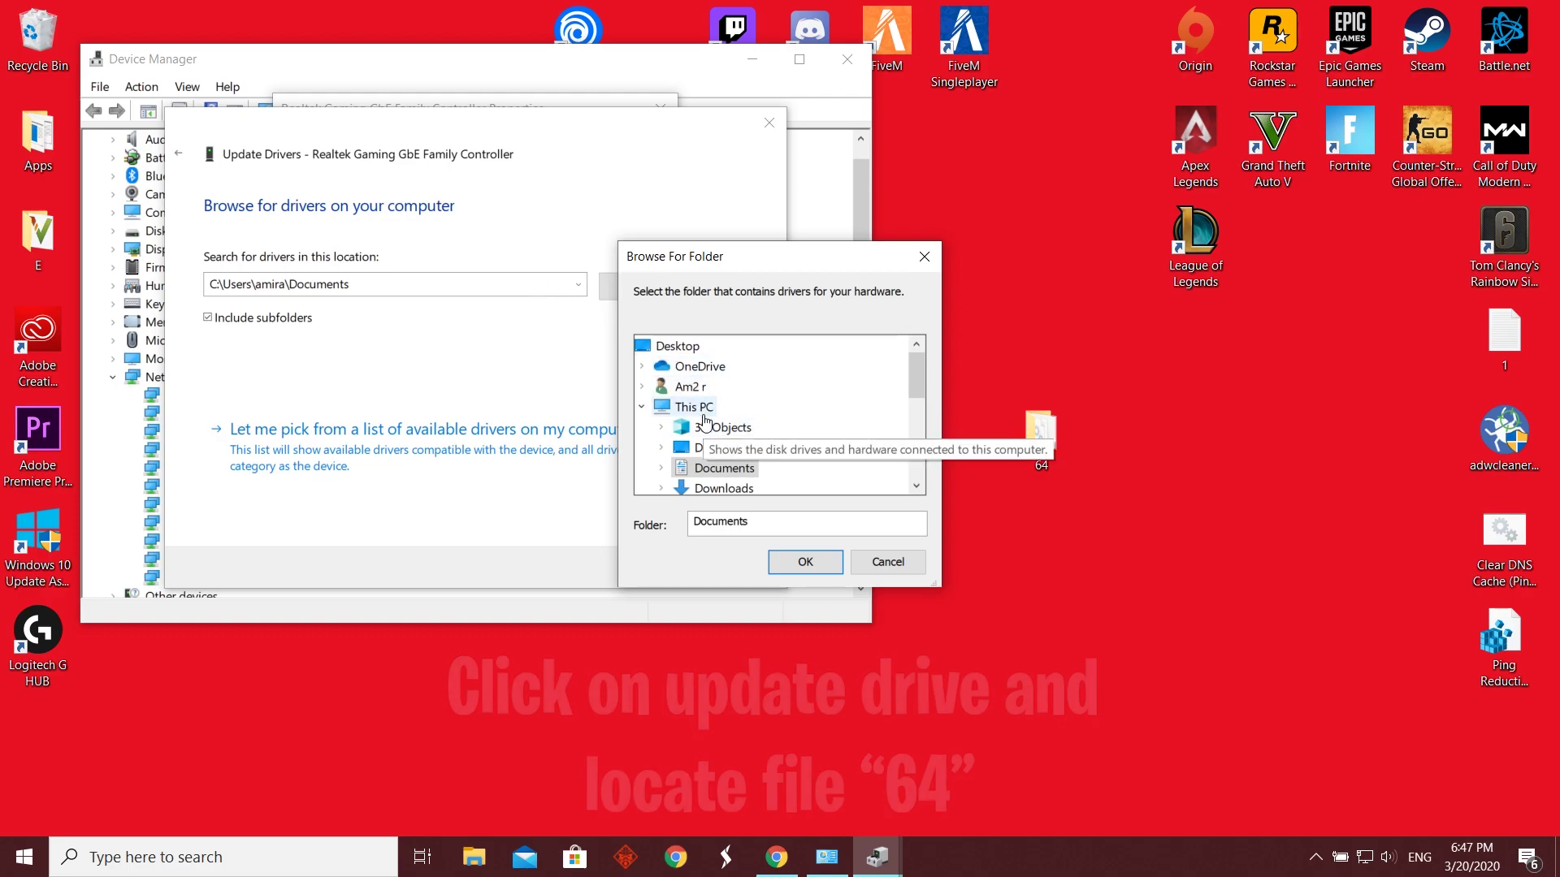
- Choose the desktop's 64 folder as the driver location, install the driver from it and close the update wizard
click(708, 447)
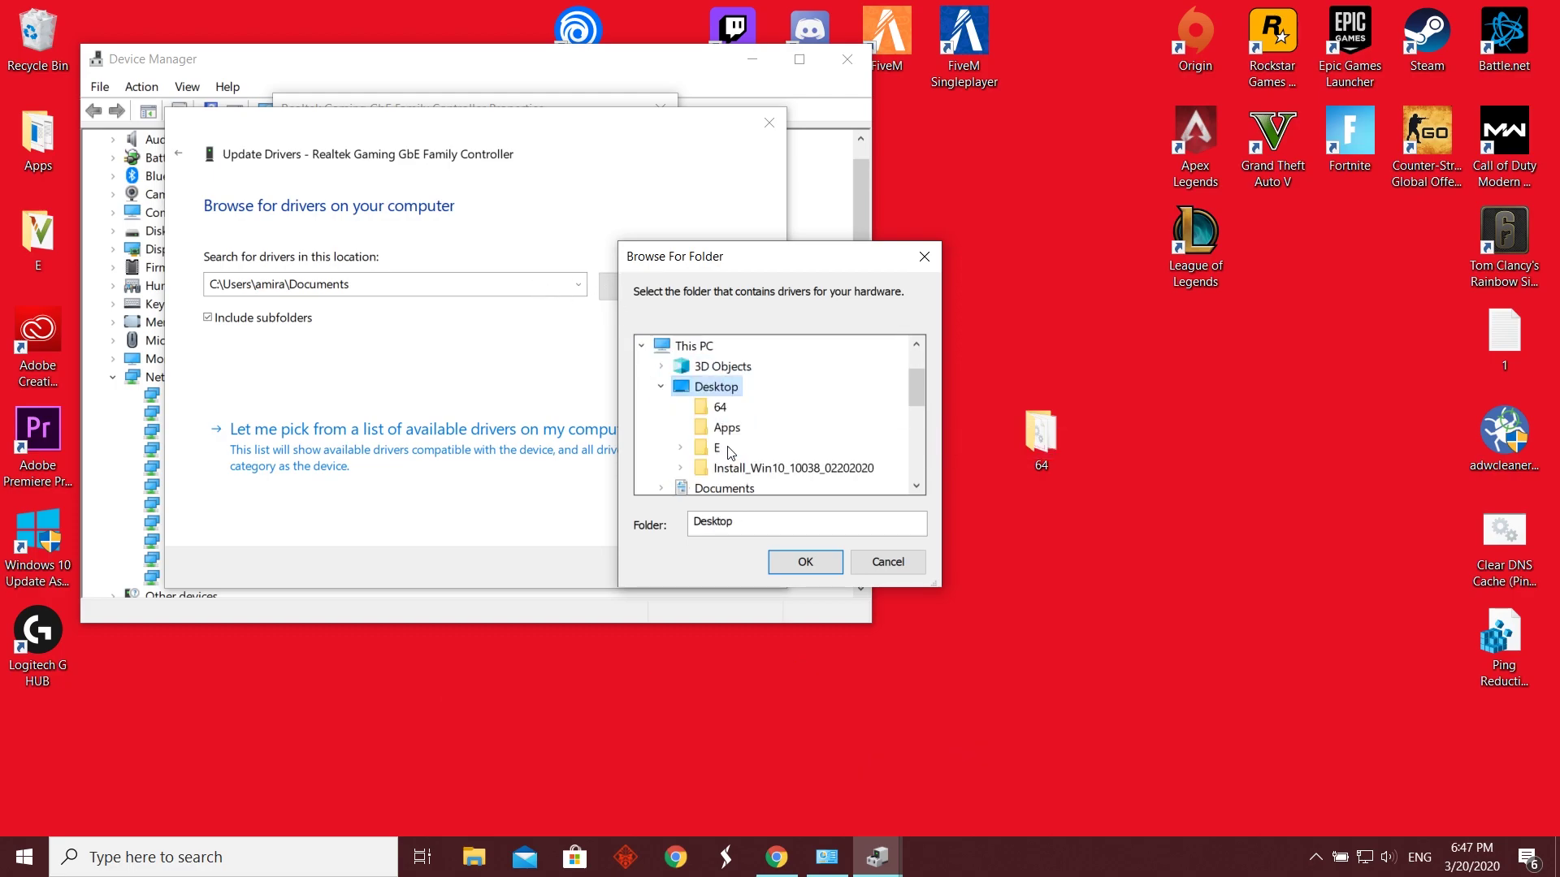
click(719, 411)
click(805, 562)
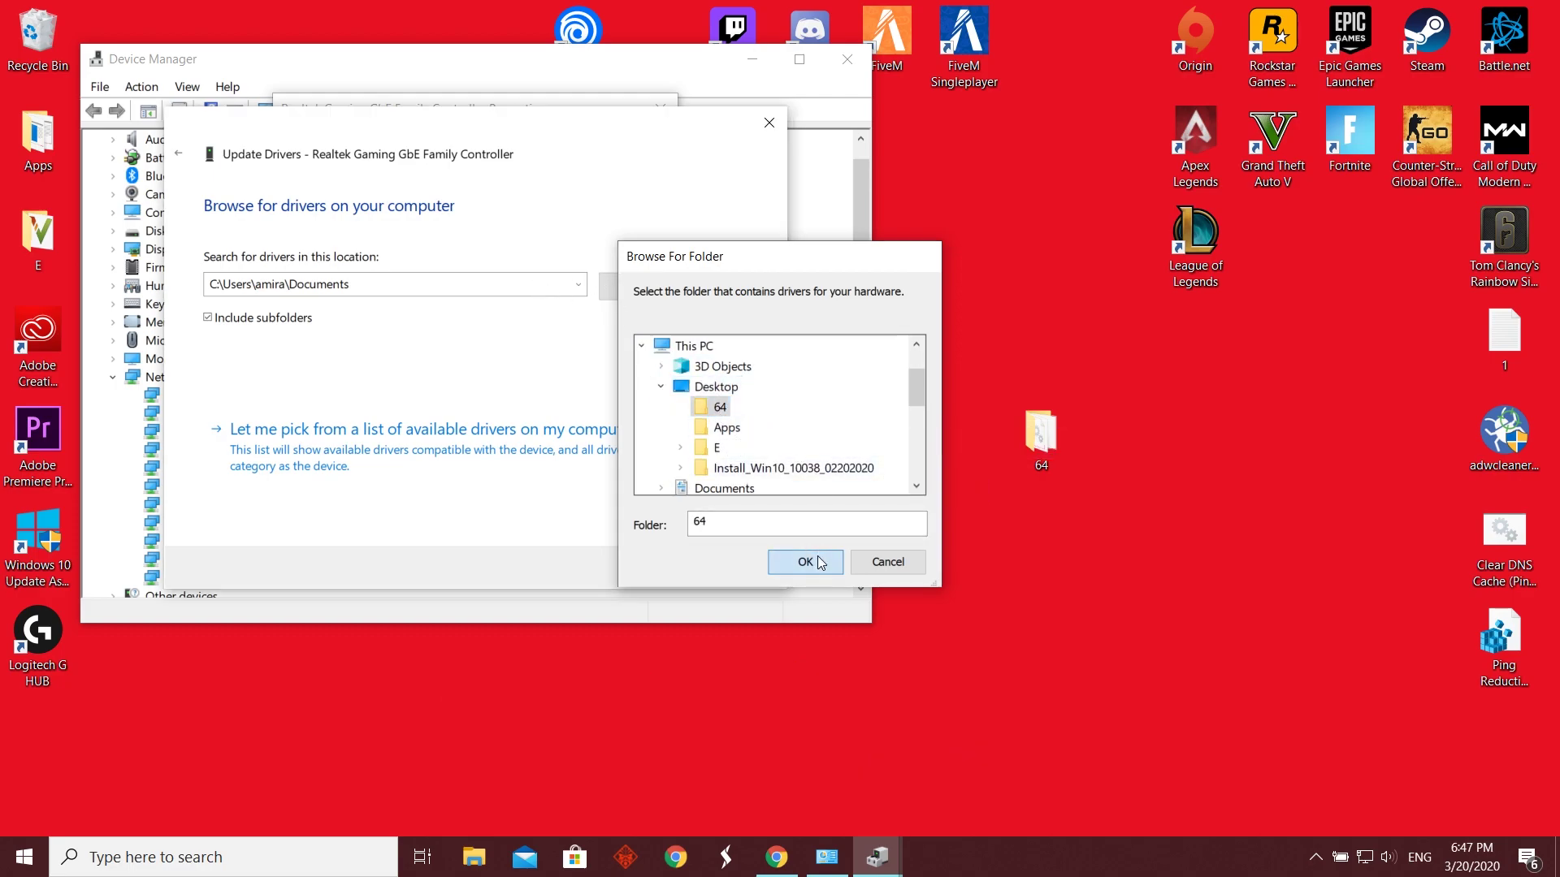
click(653, 566)
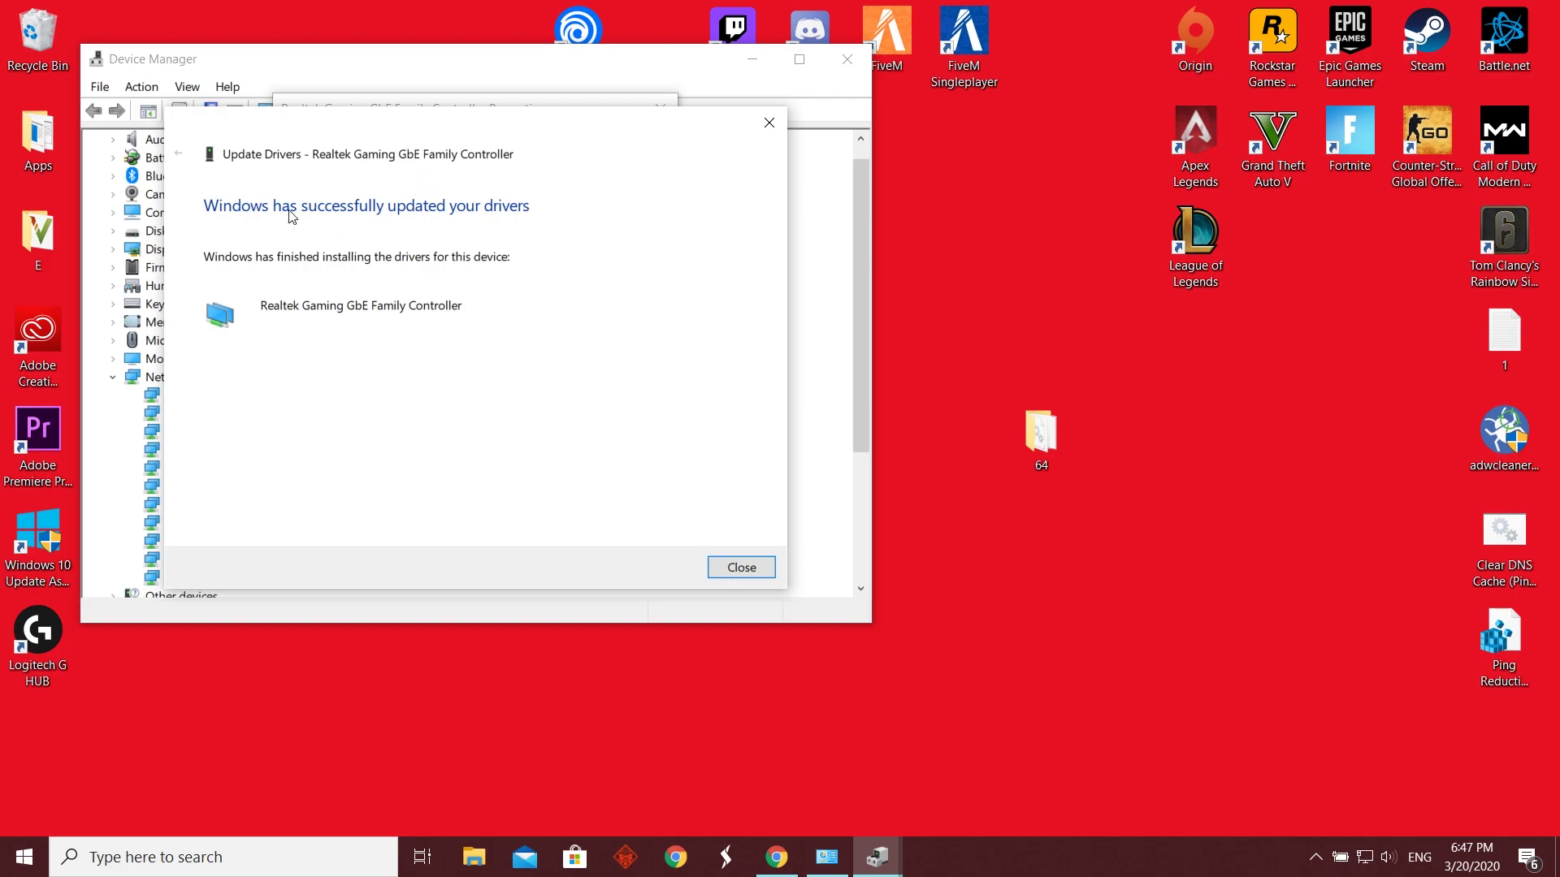
click(715, 567)
- Check the updated driver date and disallow the computer from turning off the Realtek adapter to save power
drag(492, 260, 447, 263)
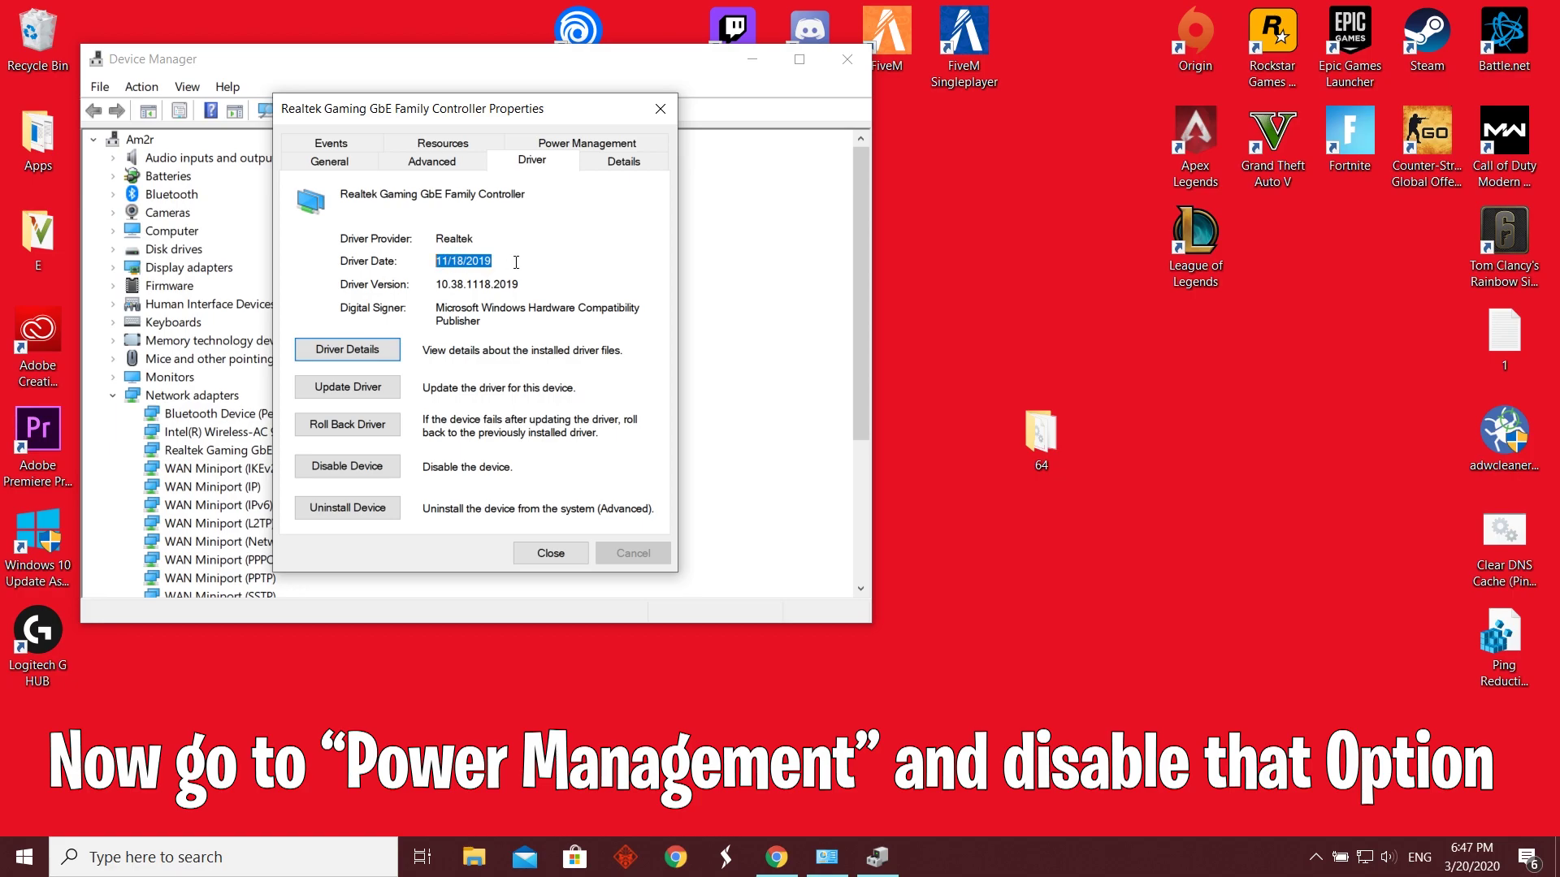
click(601, 147)
click(340, 244)
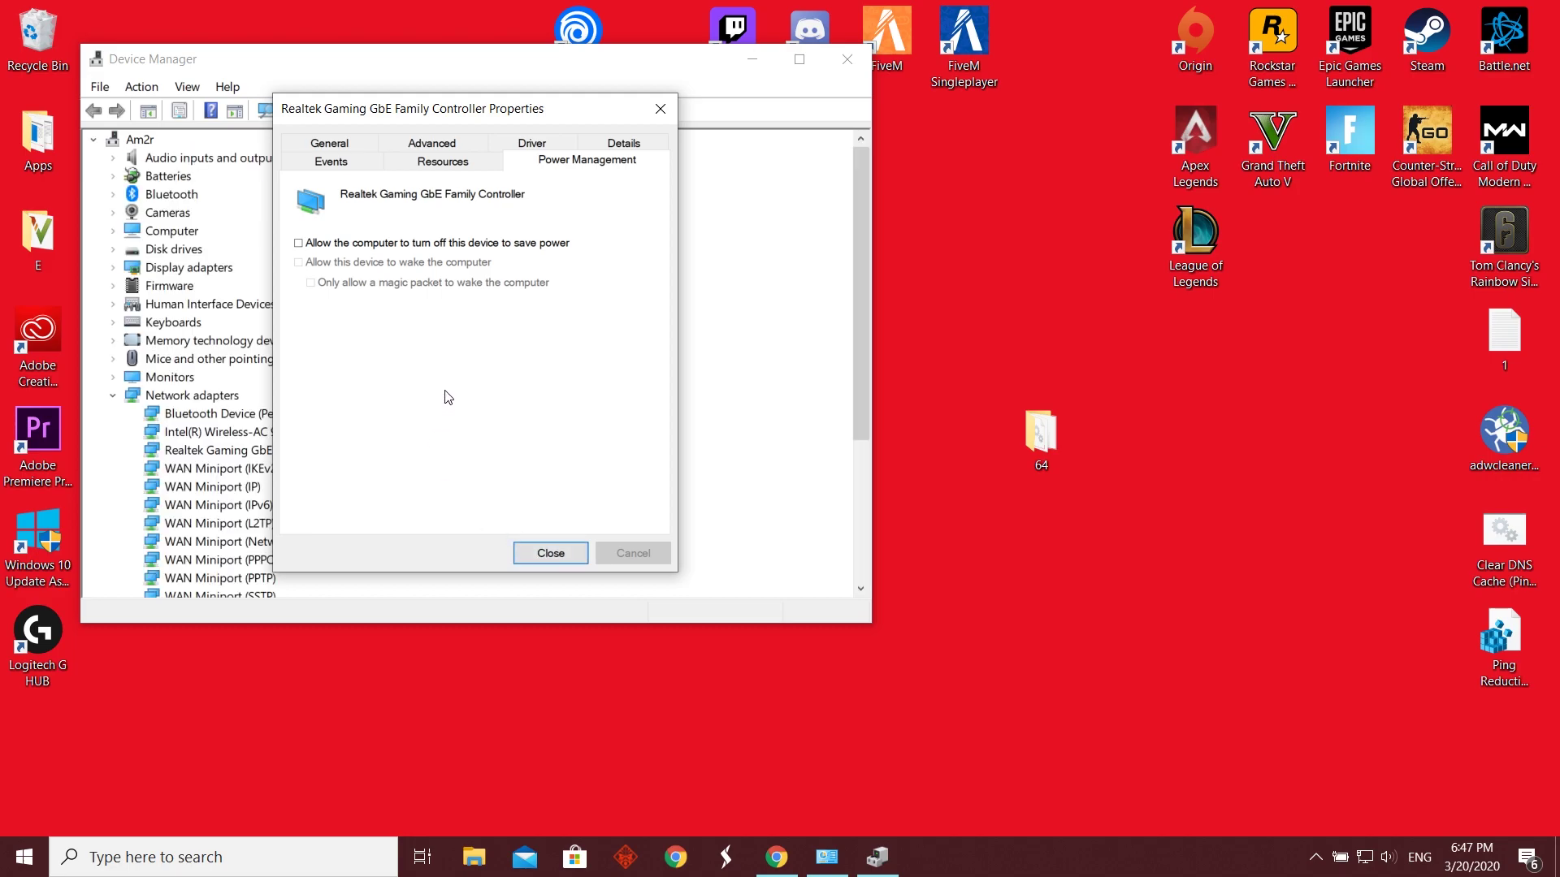
- Try to change the Energy-Efficient Ethernet property in the Realtek adapter's advanced settings
click(460, 166)
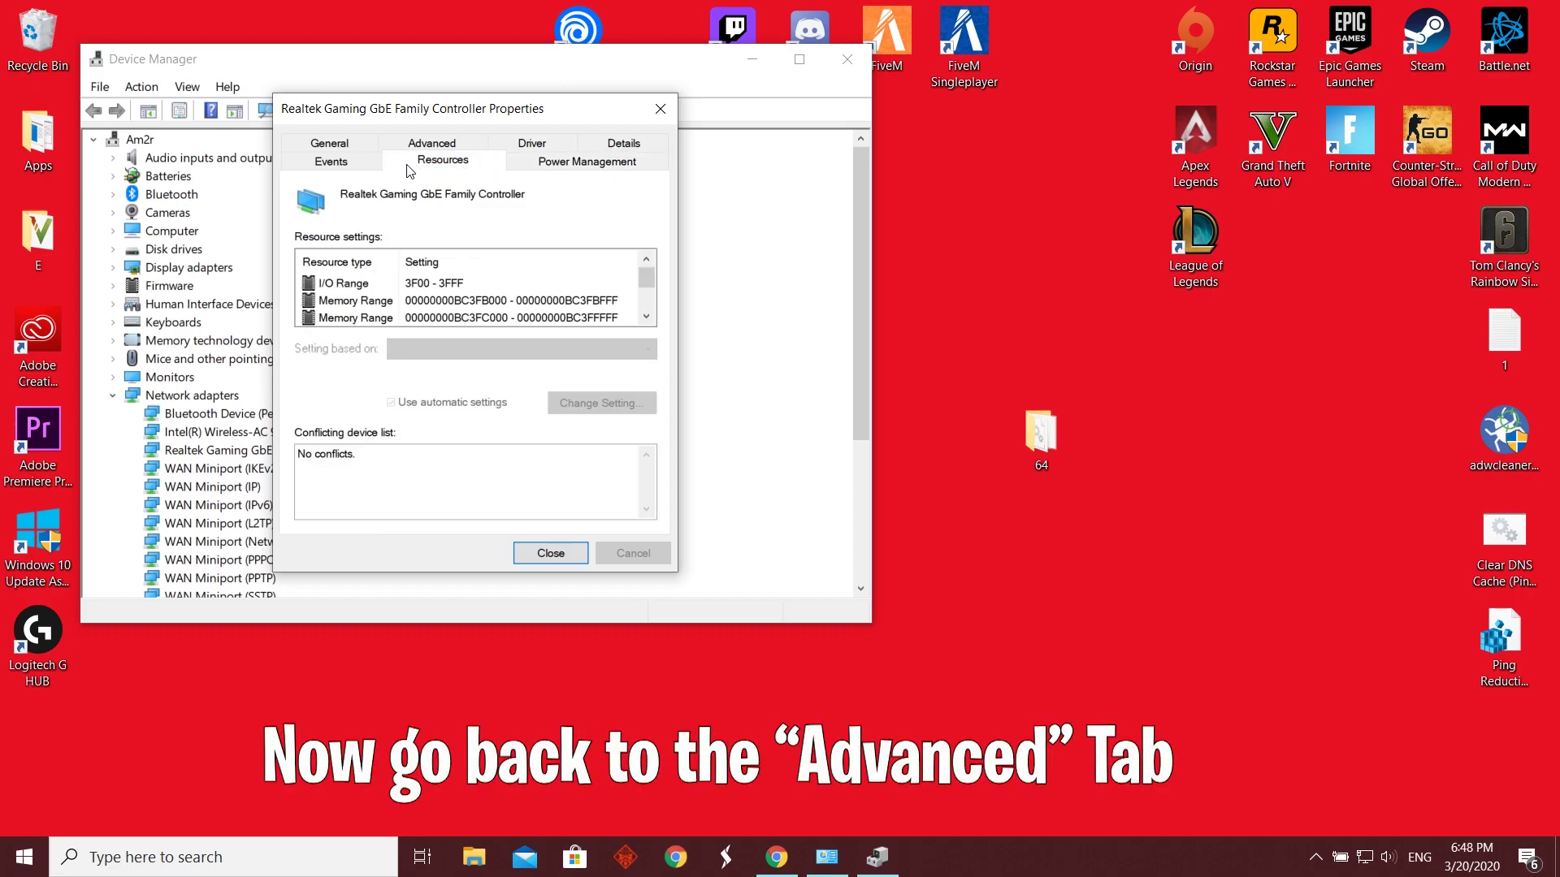
click(333, 162)
click(425, 146)
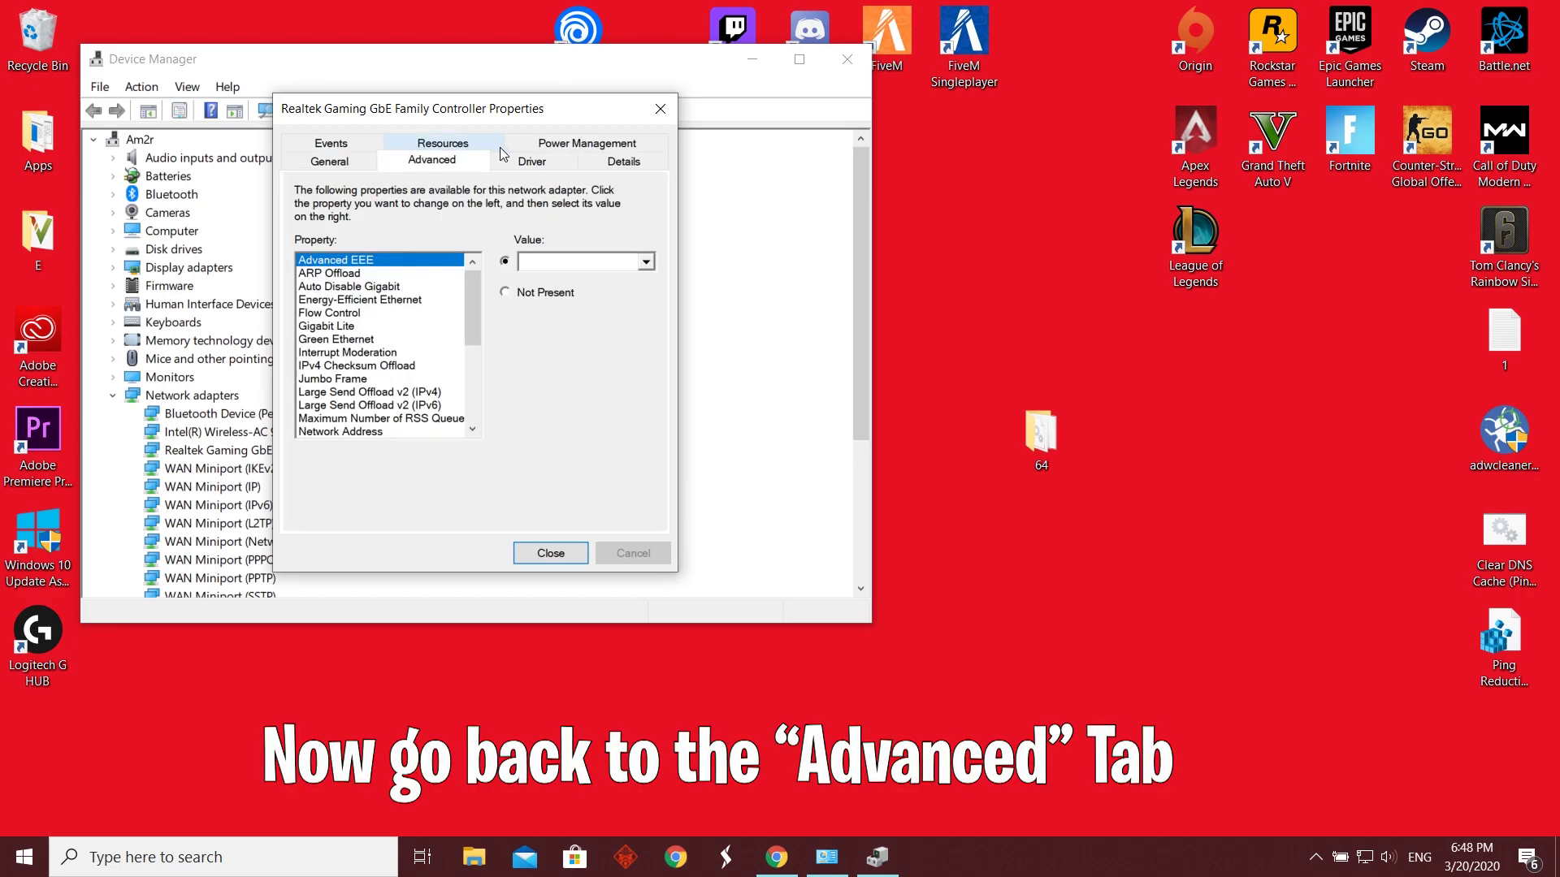
click(357, 300)
click(513, 294)
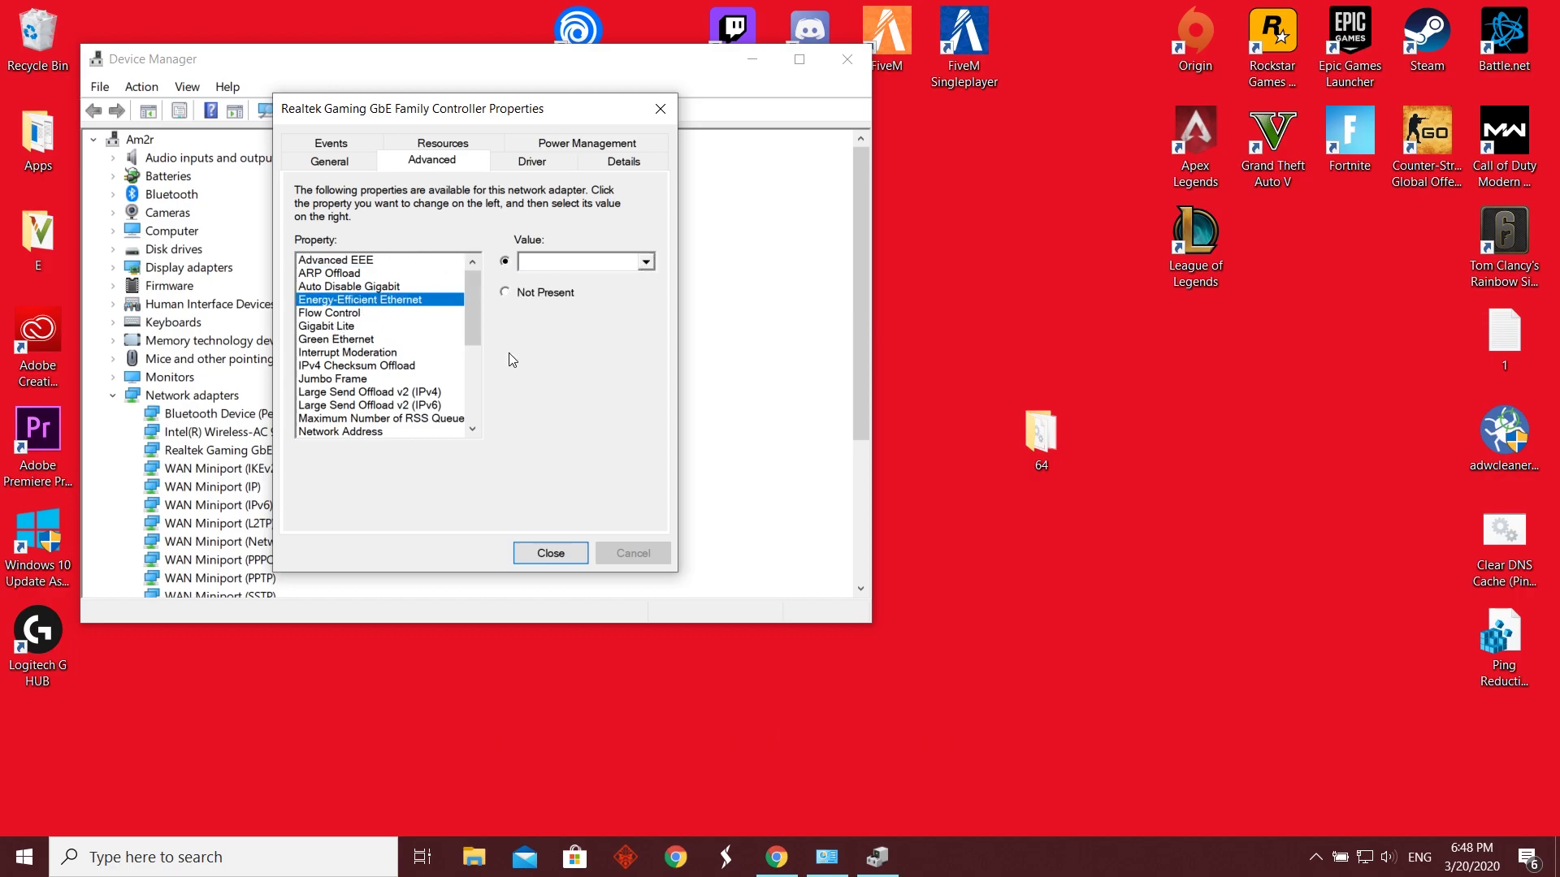
- Close and reopen the Realtek Gaming GbE Family Controller's properties and check the advanced Energy-Efficient Ethernet value
click(554, 552)
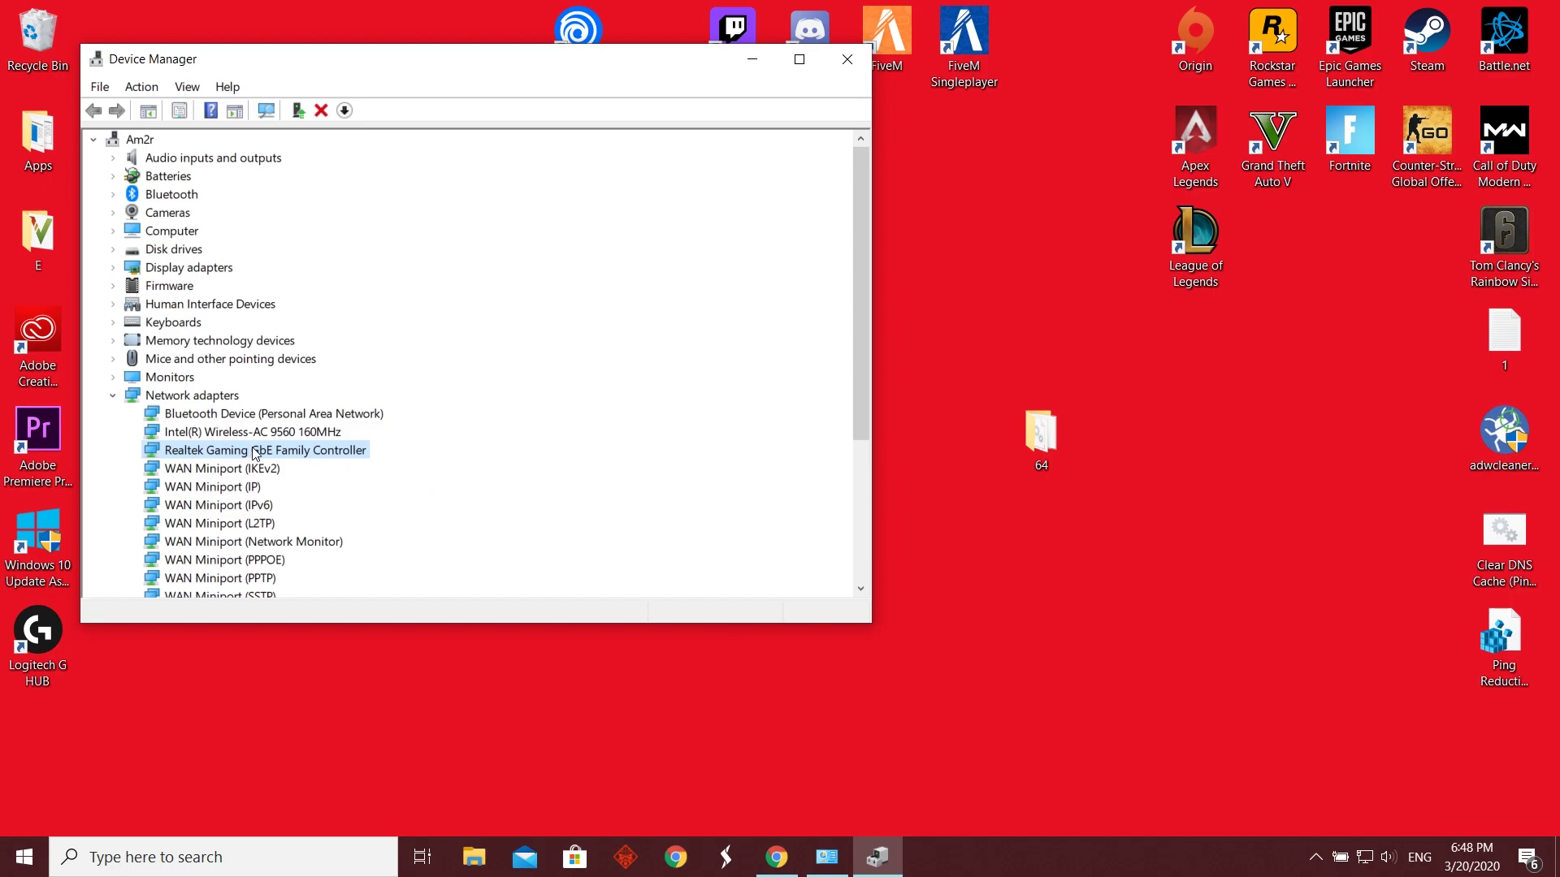
right_click(254, 451)
click(422, 564)
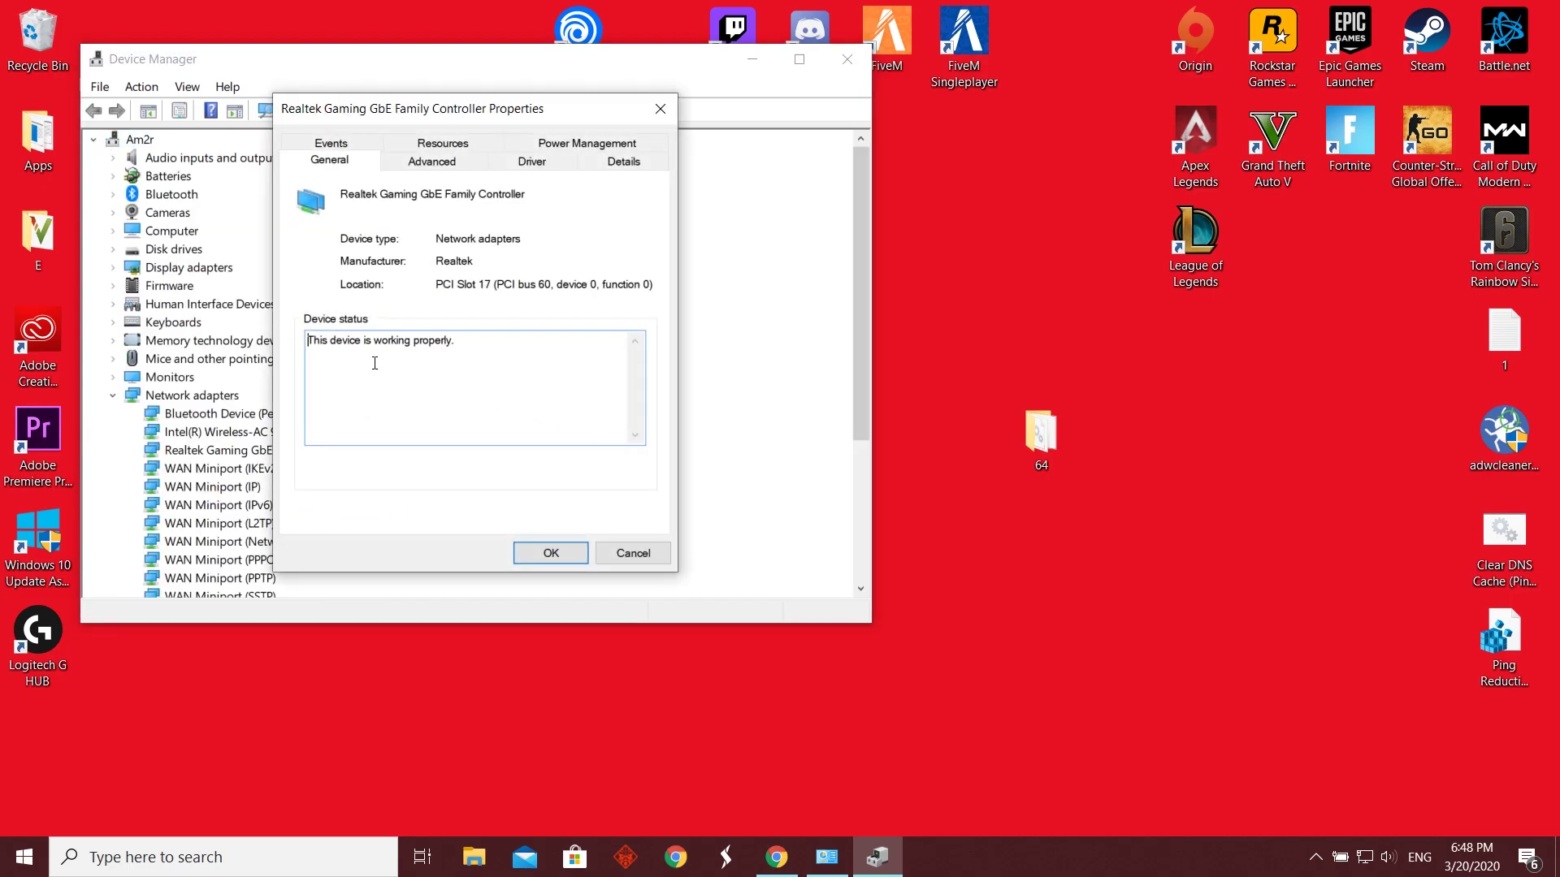
click(422, 162)
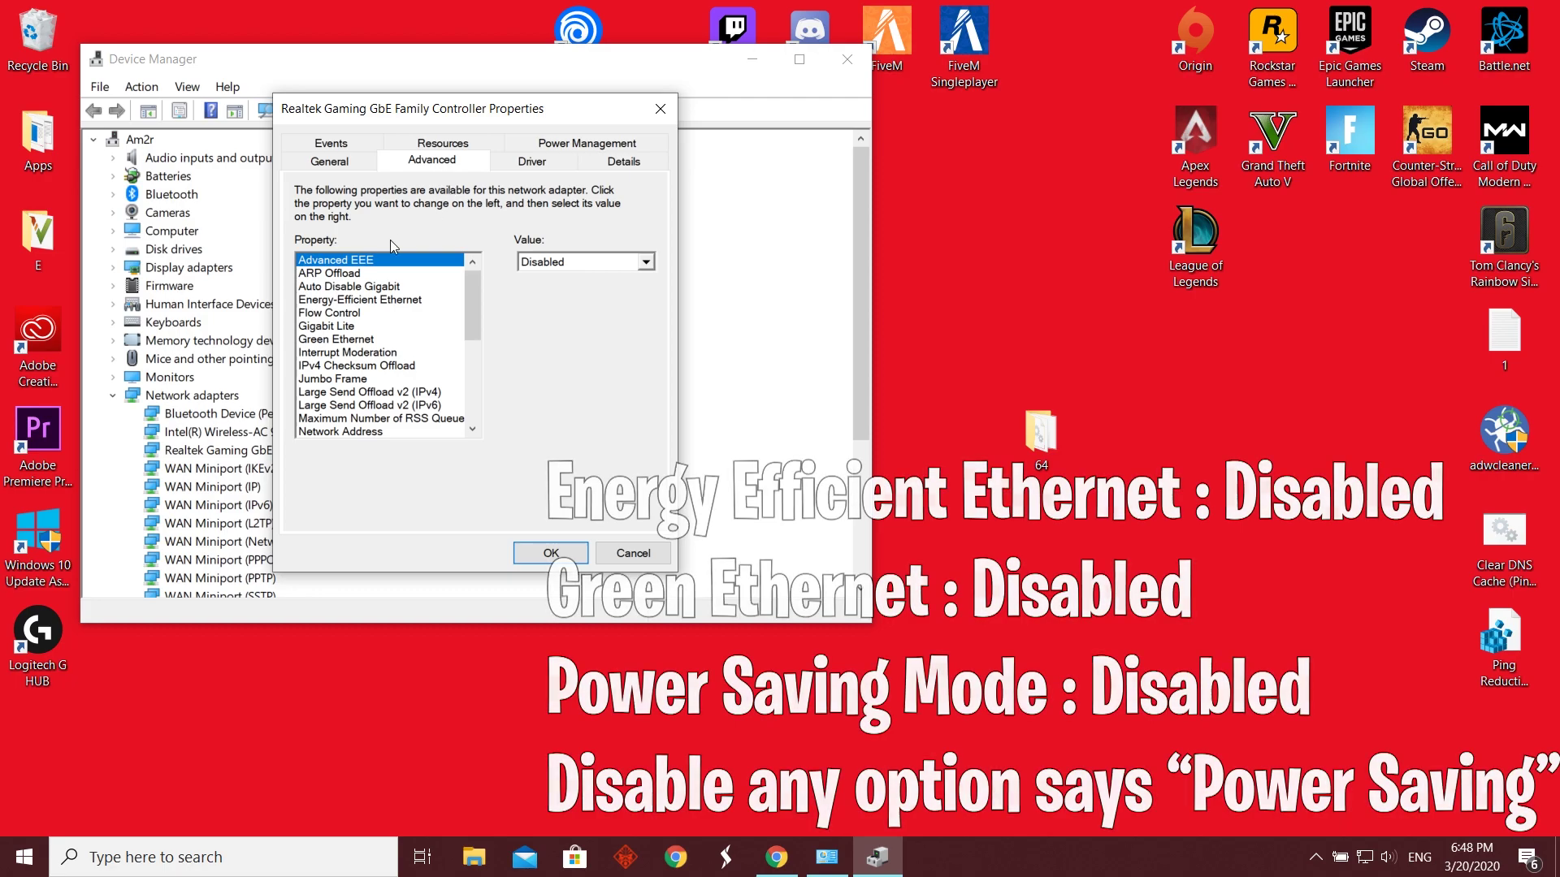
click(397, 300)
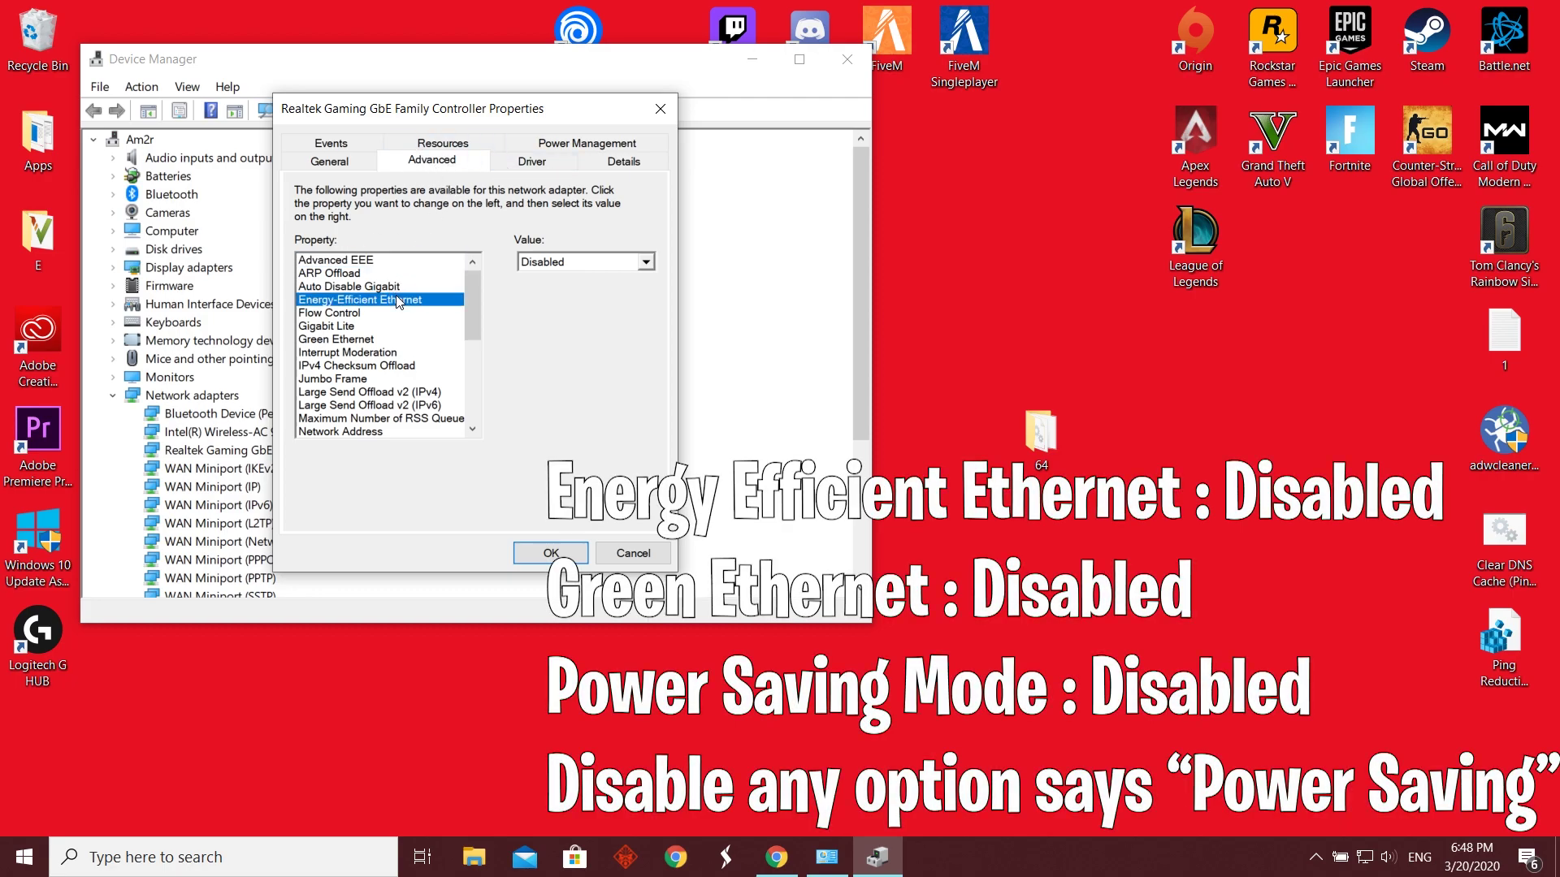
- Set the adapter's Green Ethernet and Power Saving Mode properties to Disabled
click(350, 339)
click(643, 262)
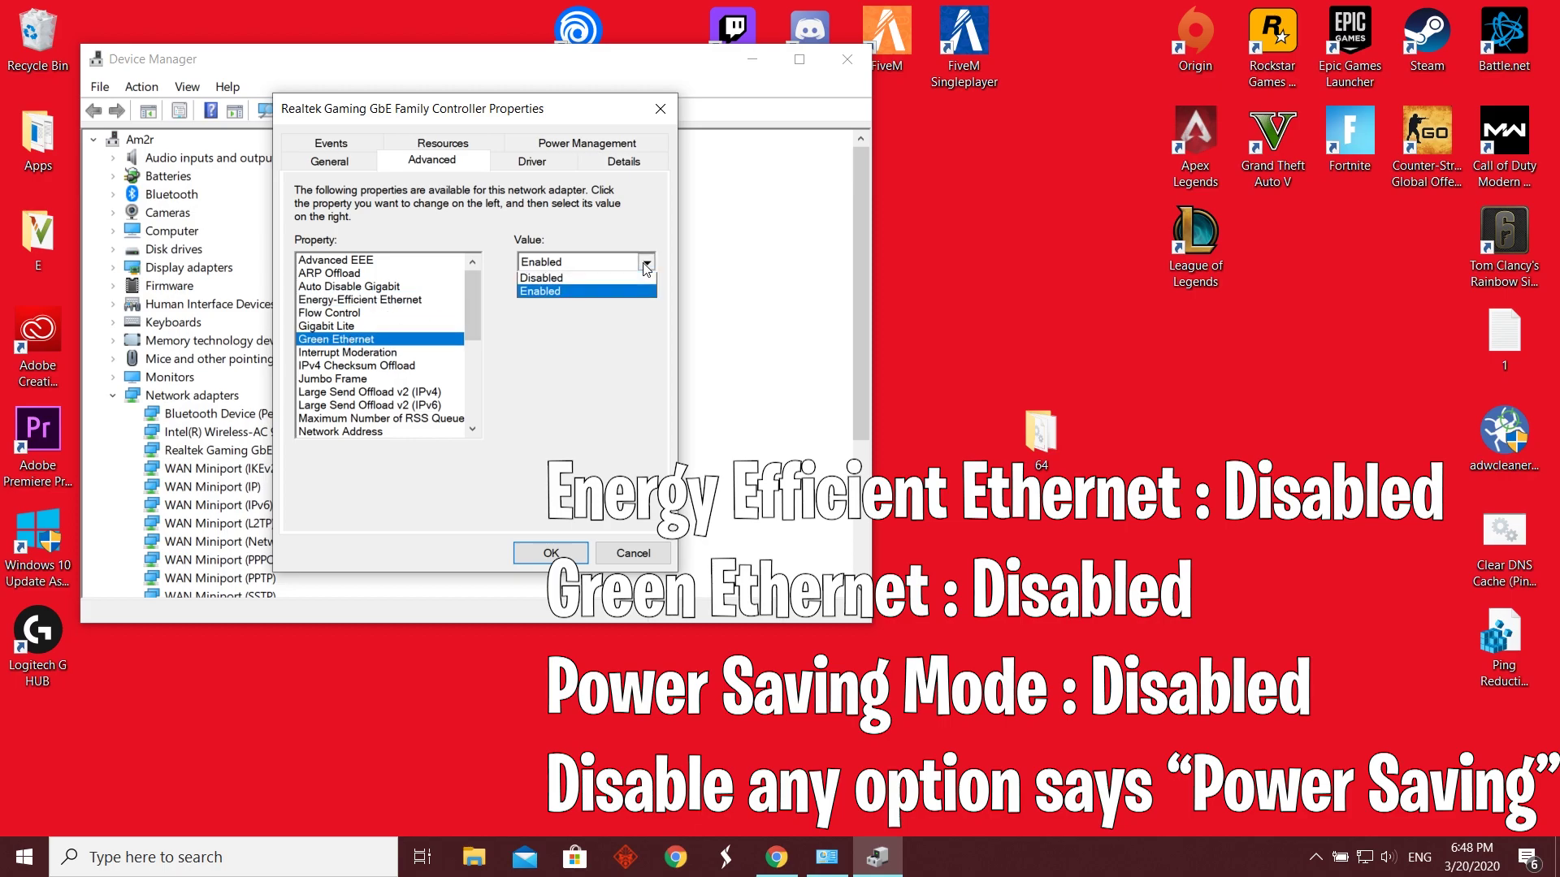
click(550, 293)
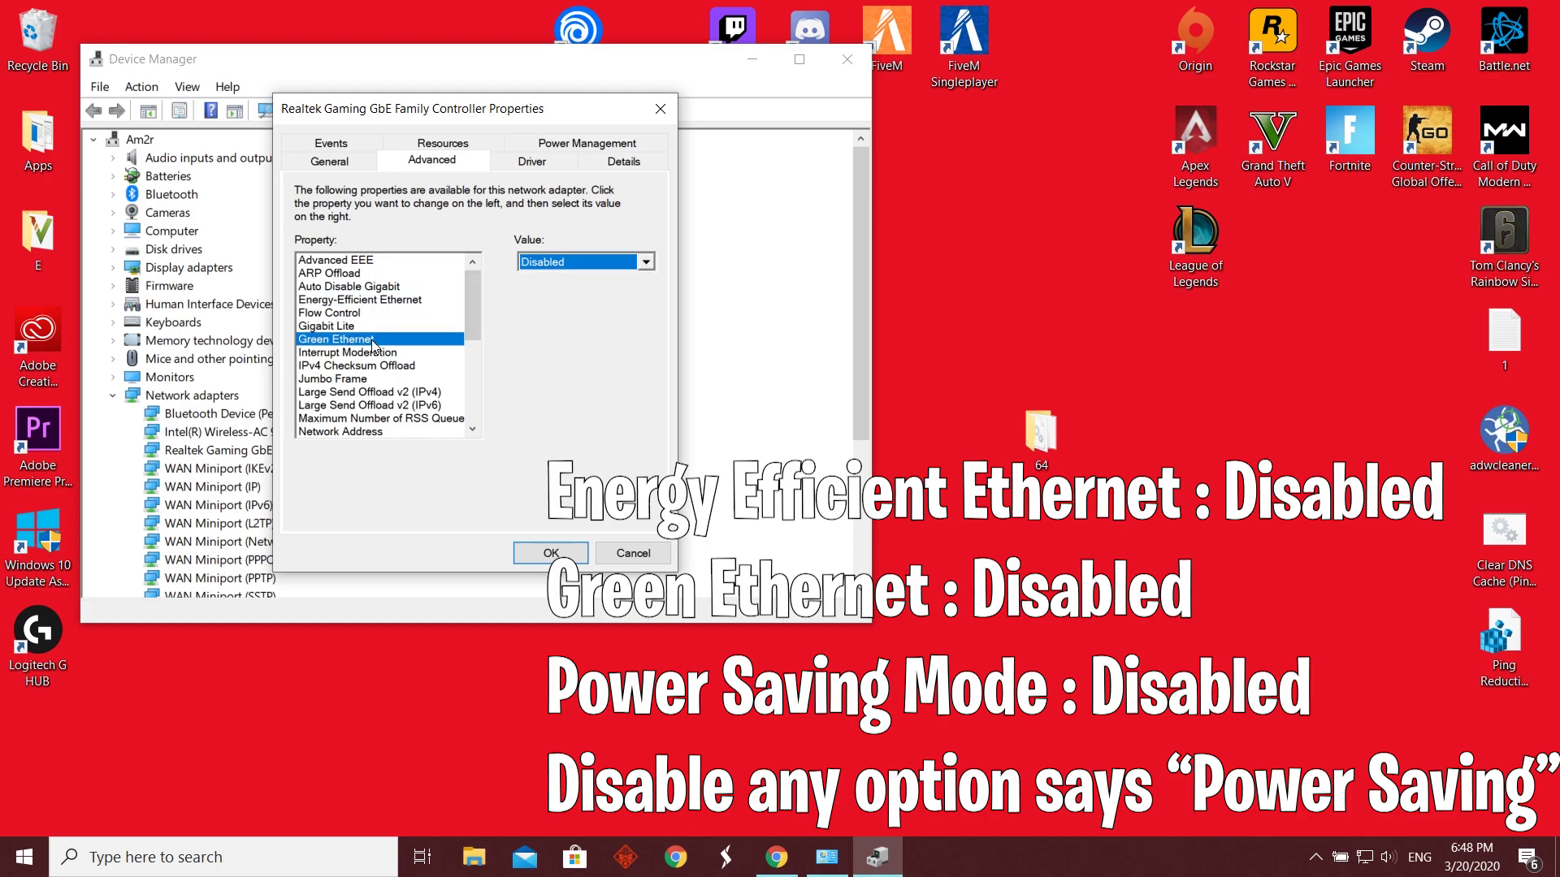
scroll(373, 347, down, 2)
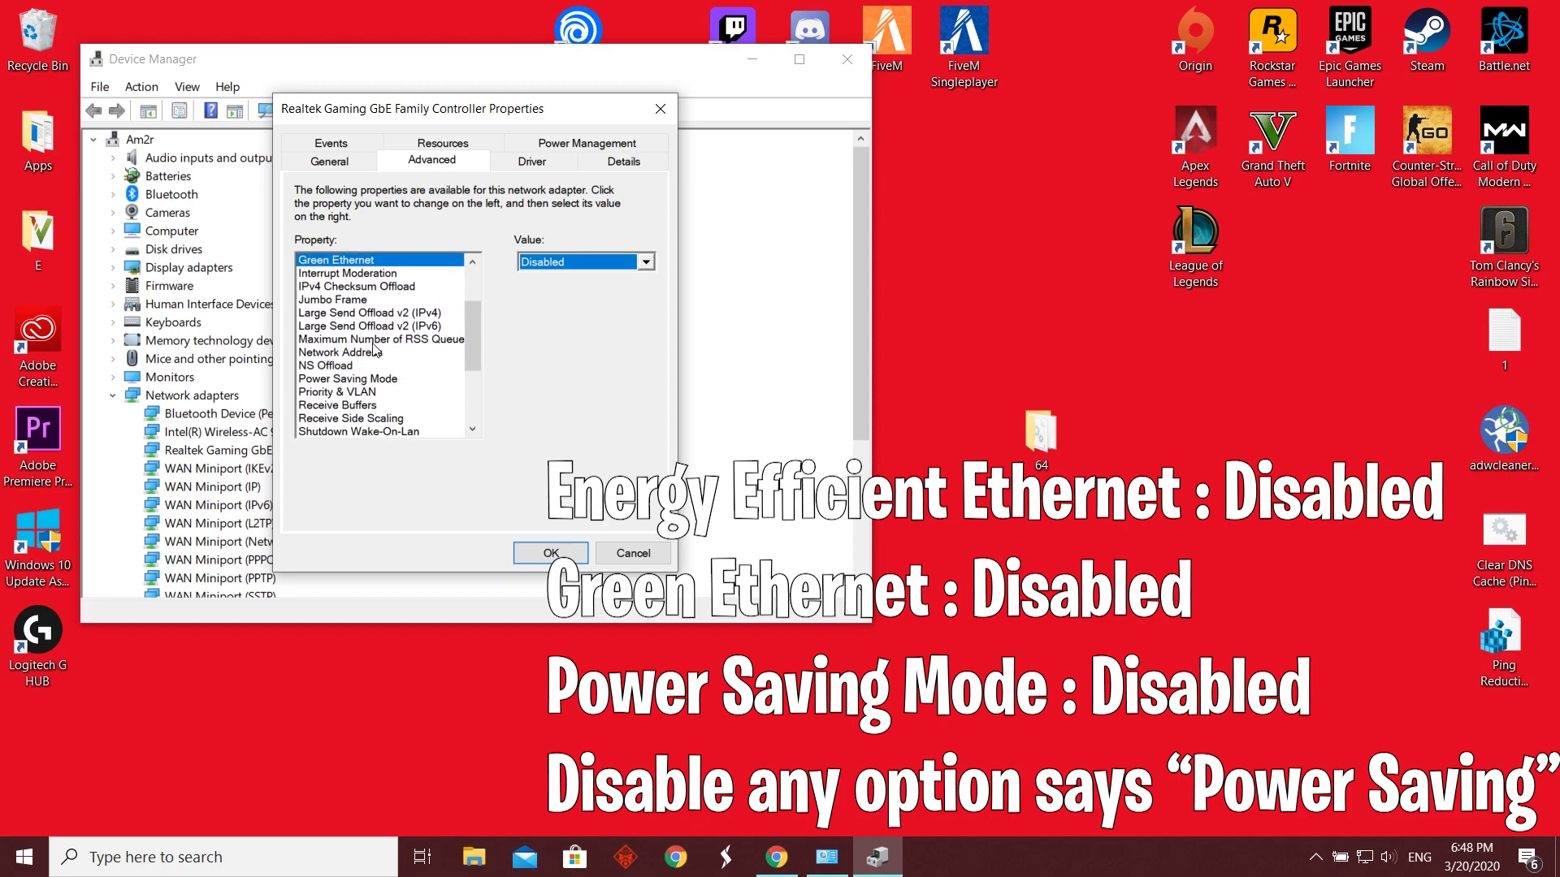
click(379, 380)
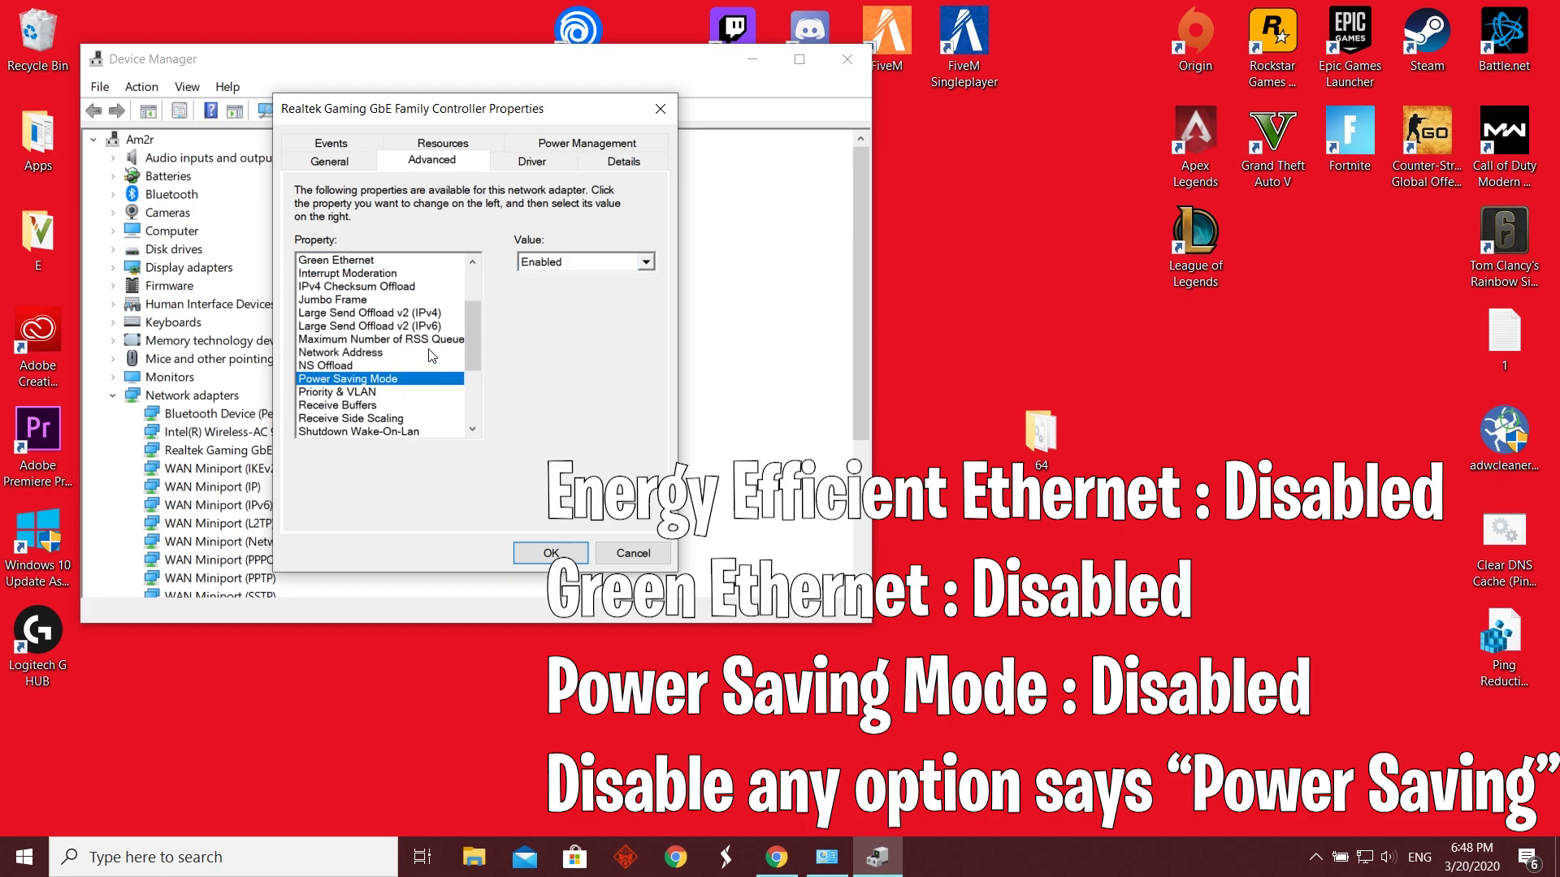
click(646, 262)
click(554, 290)
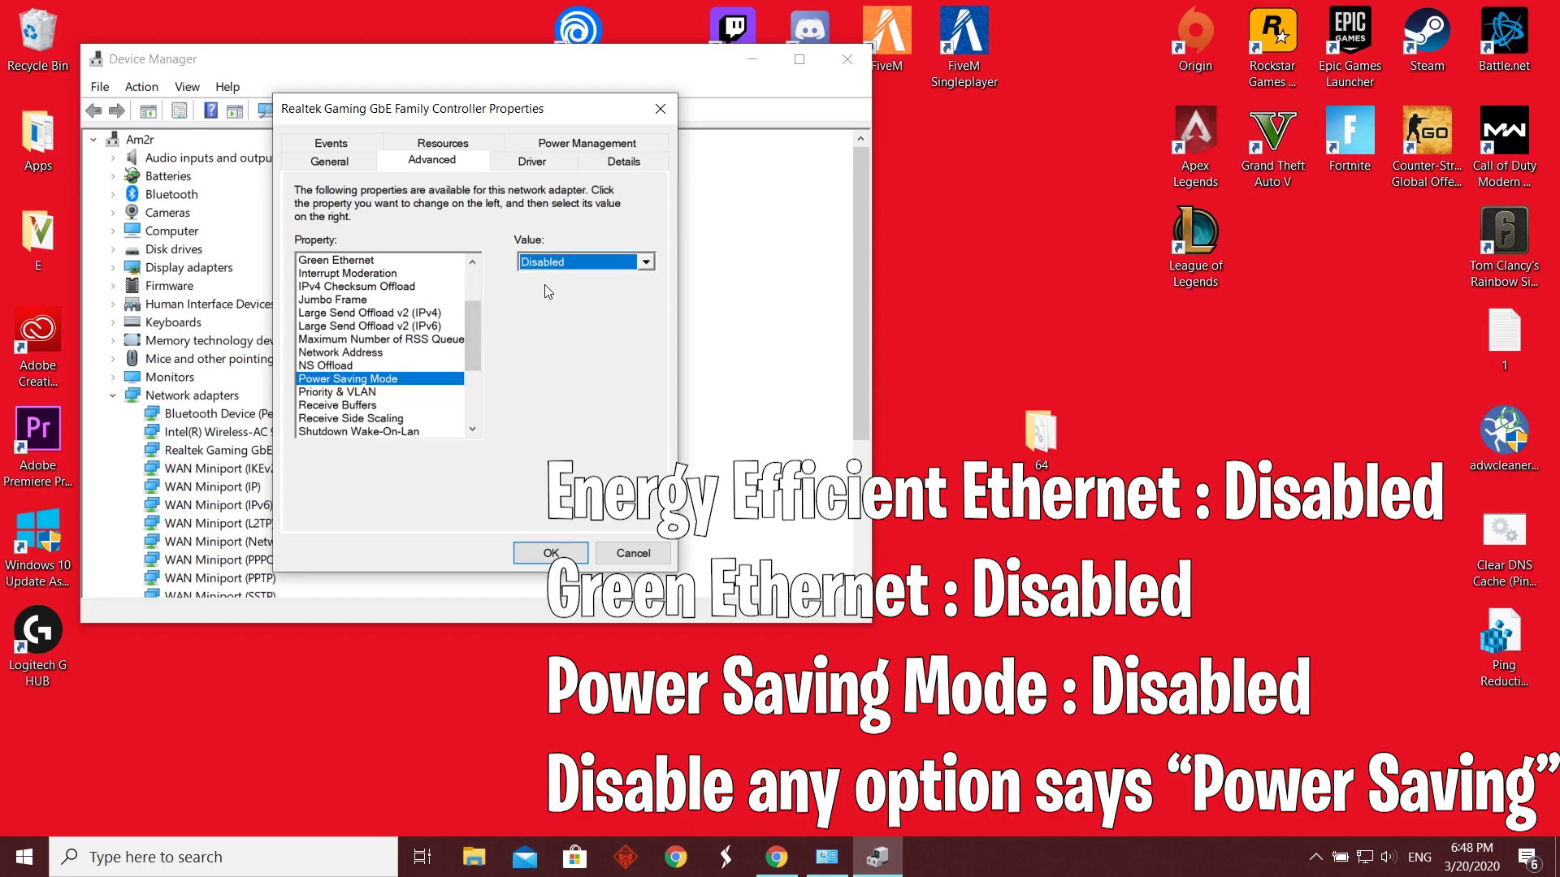
- Review the remaining advanced properties for power-saving options, apply the adapter changes and close Device Manager
scroll(382, 360, down, 4)
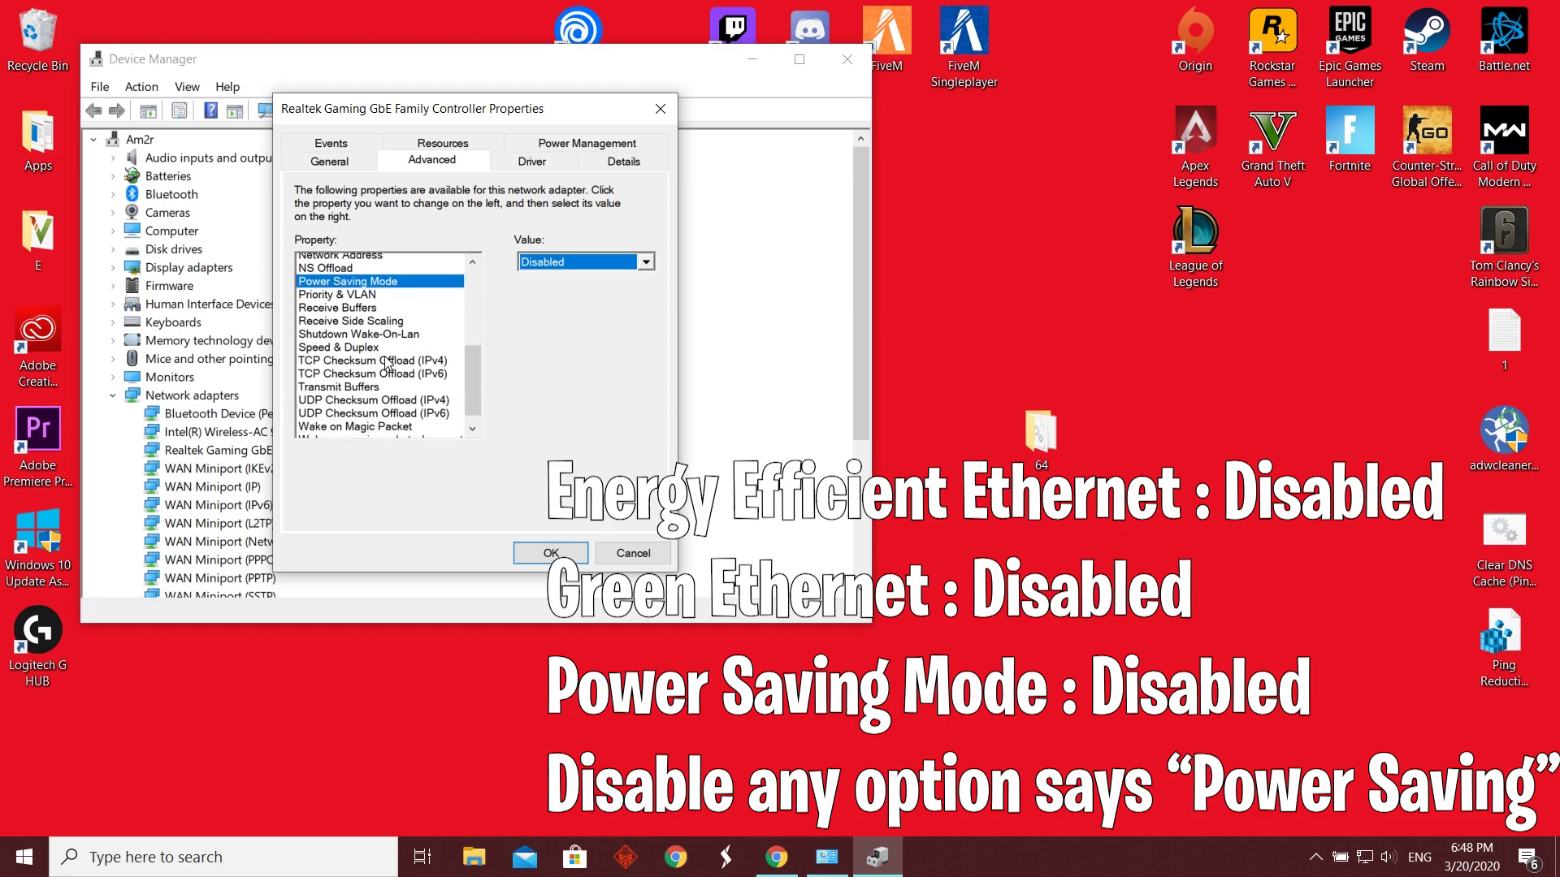
scroll(398, 379, up, 2)
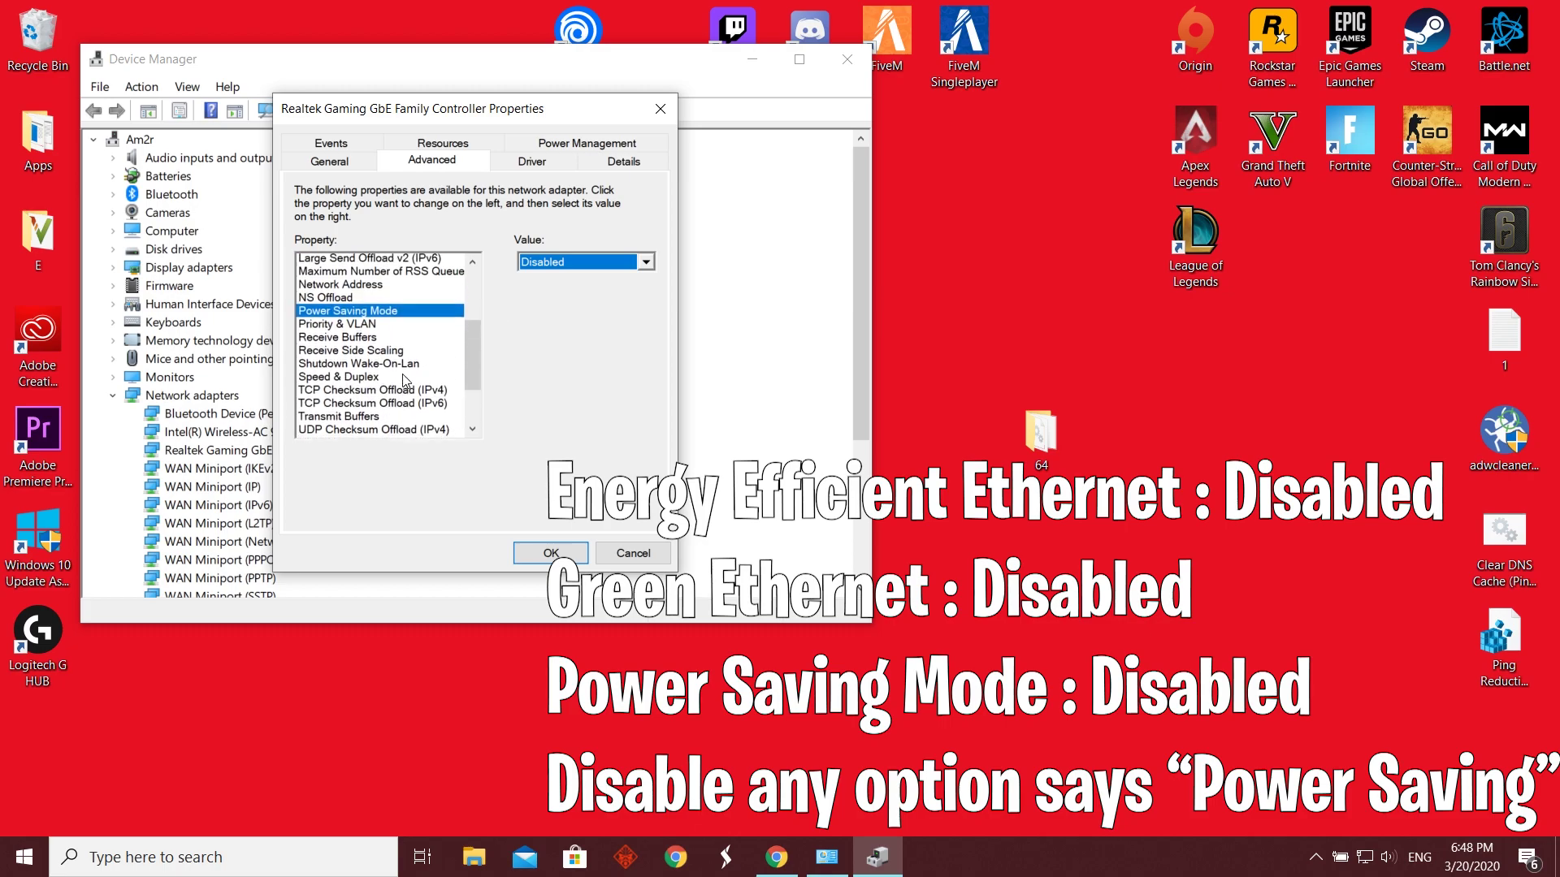
scroll(414, 356, up, 3)
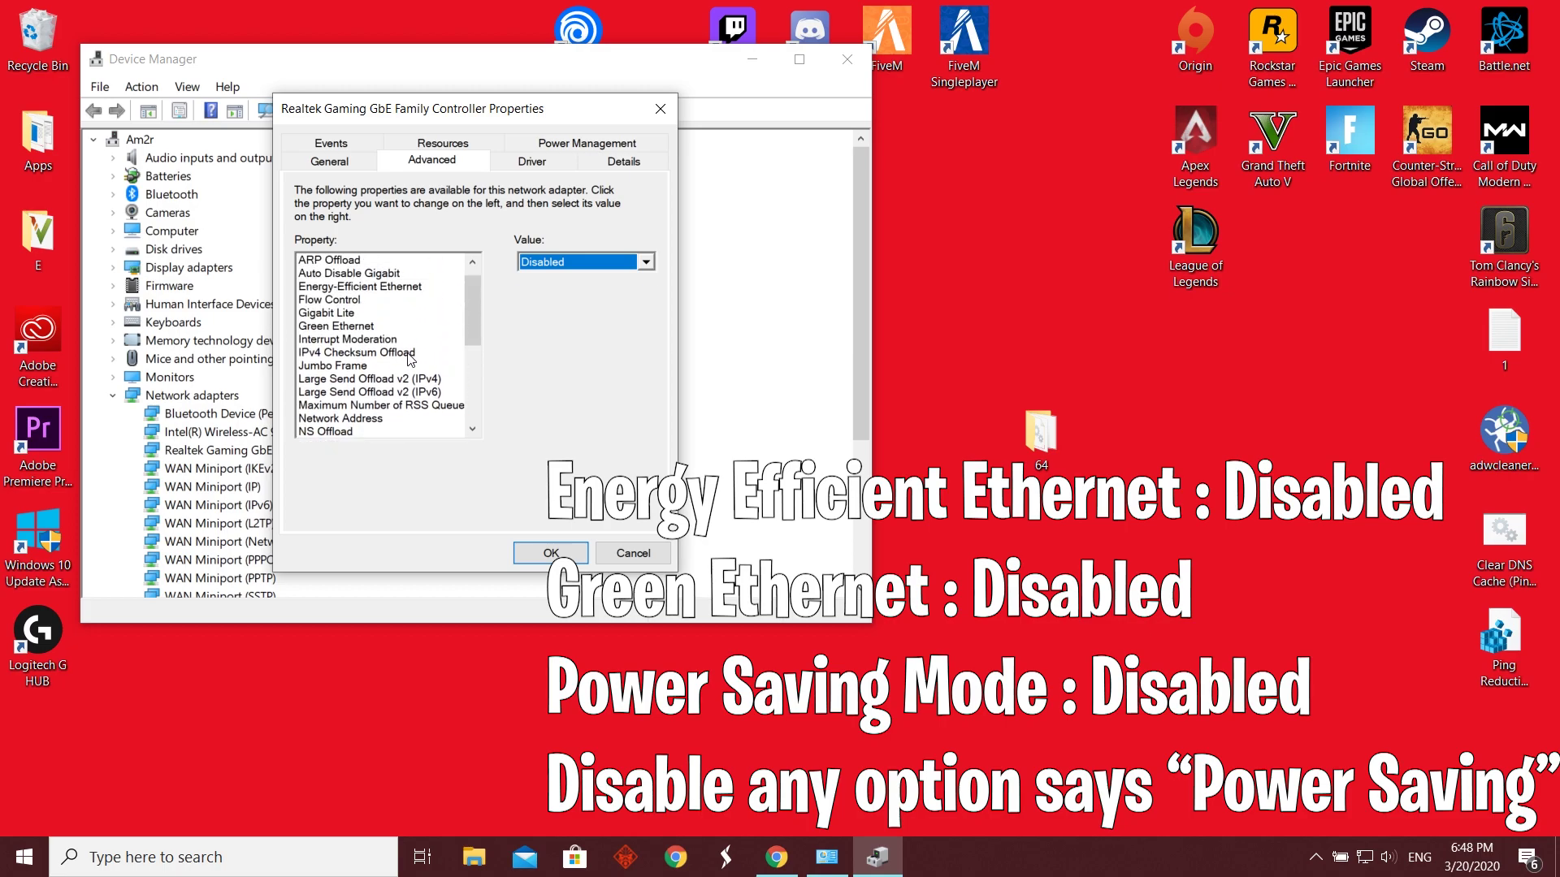
scroll(393, 363, up, 1)
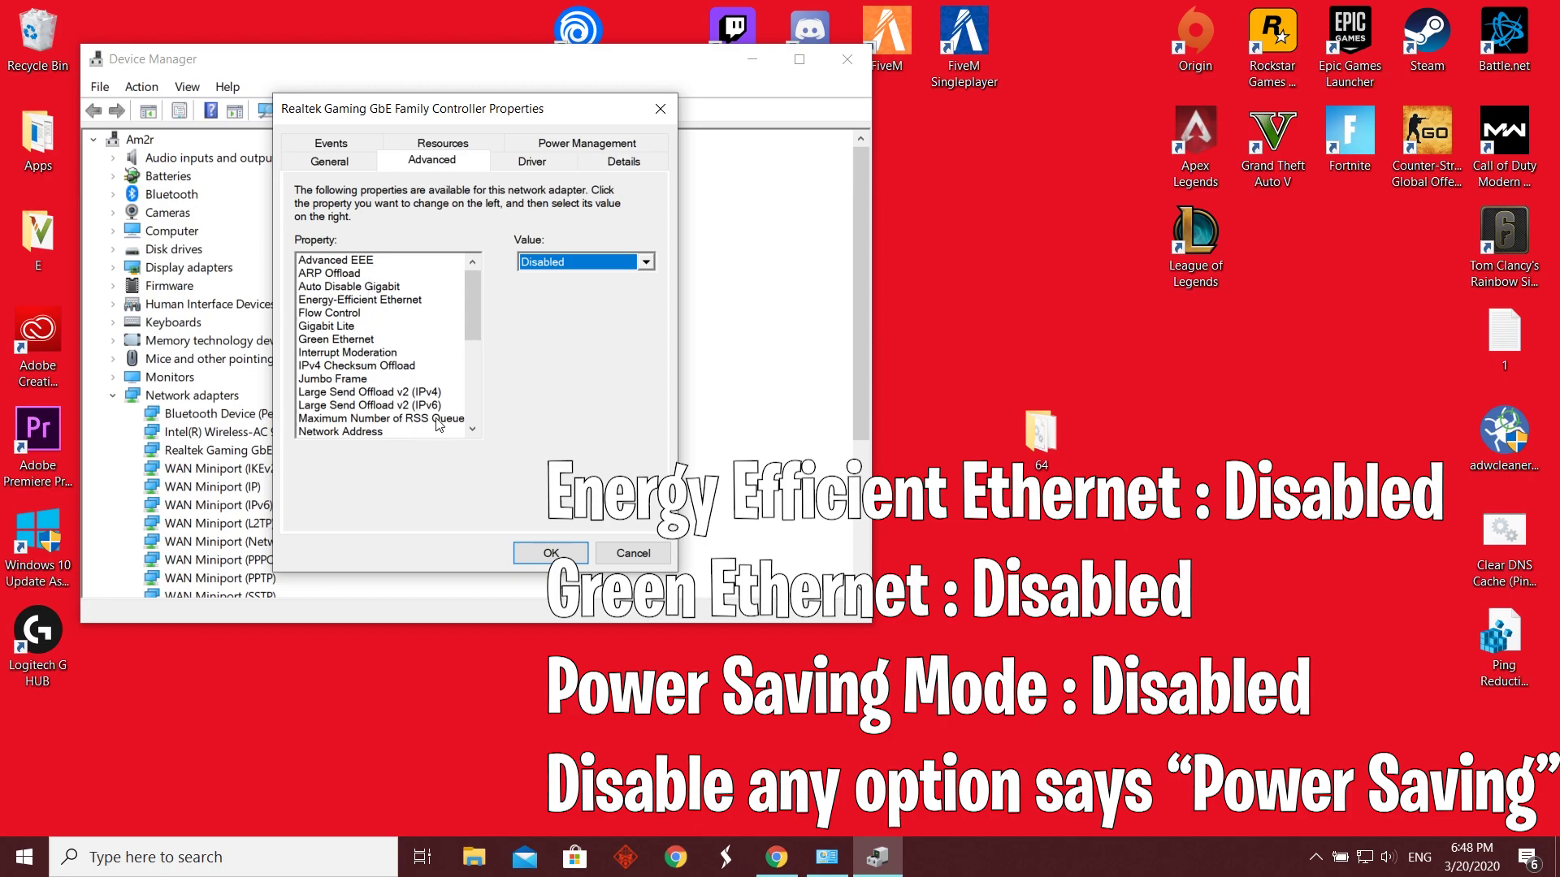
click(559, 553)
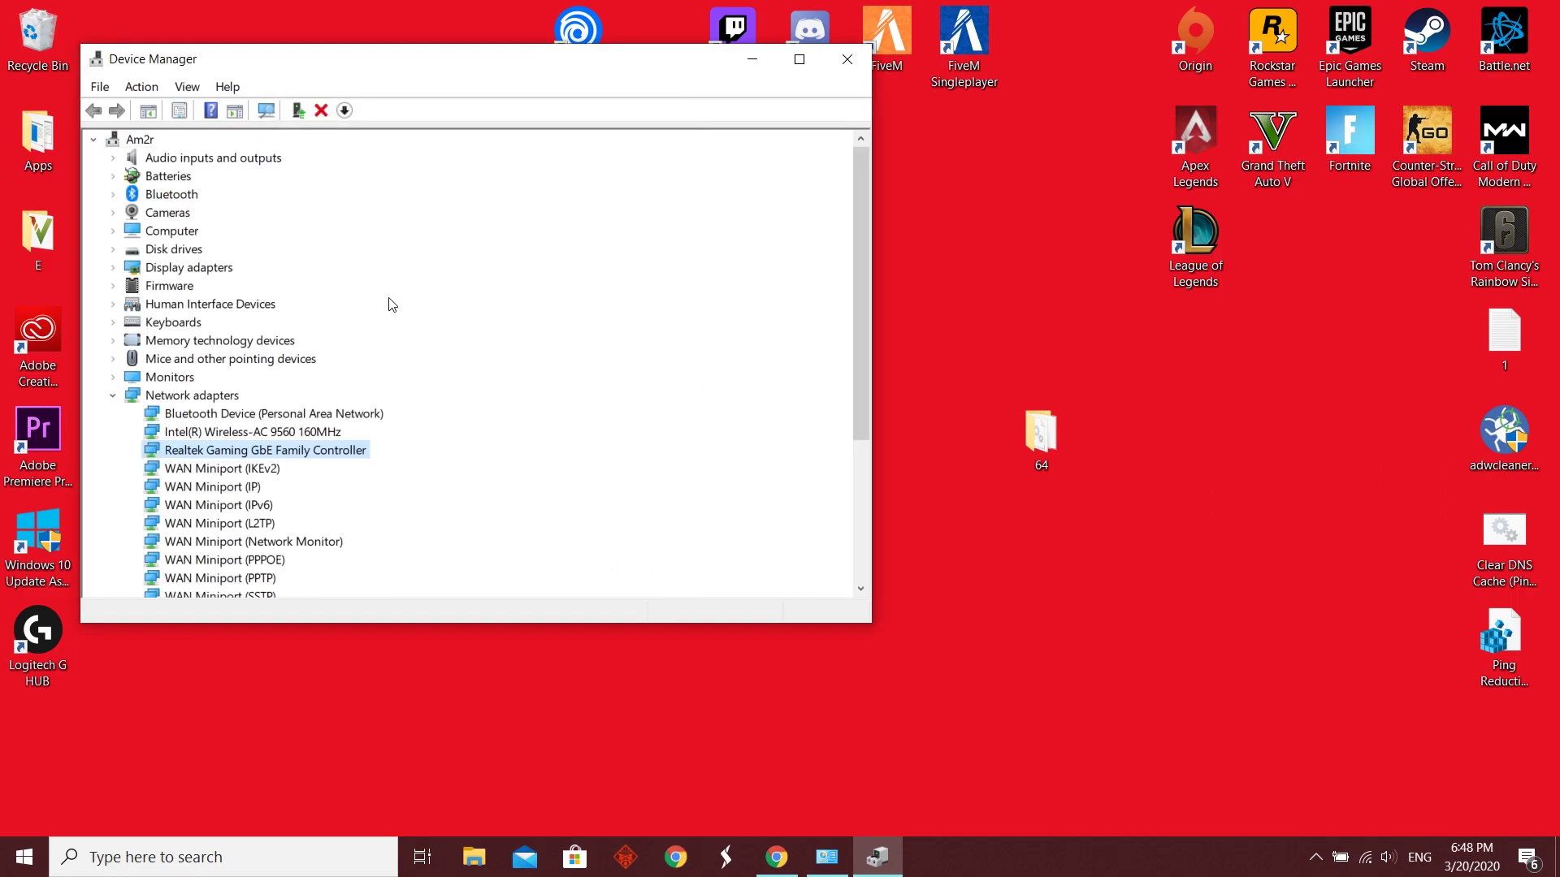
click(849, 57)
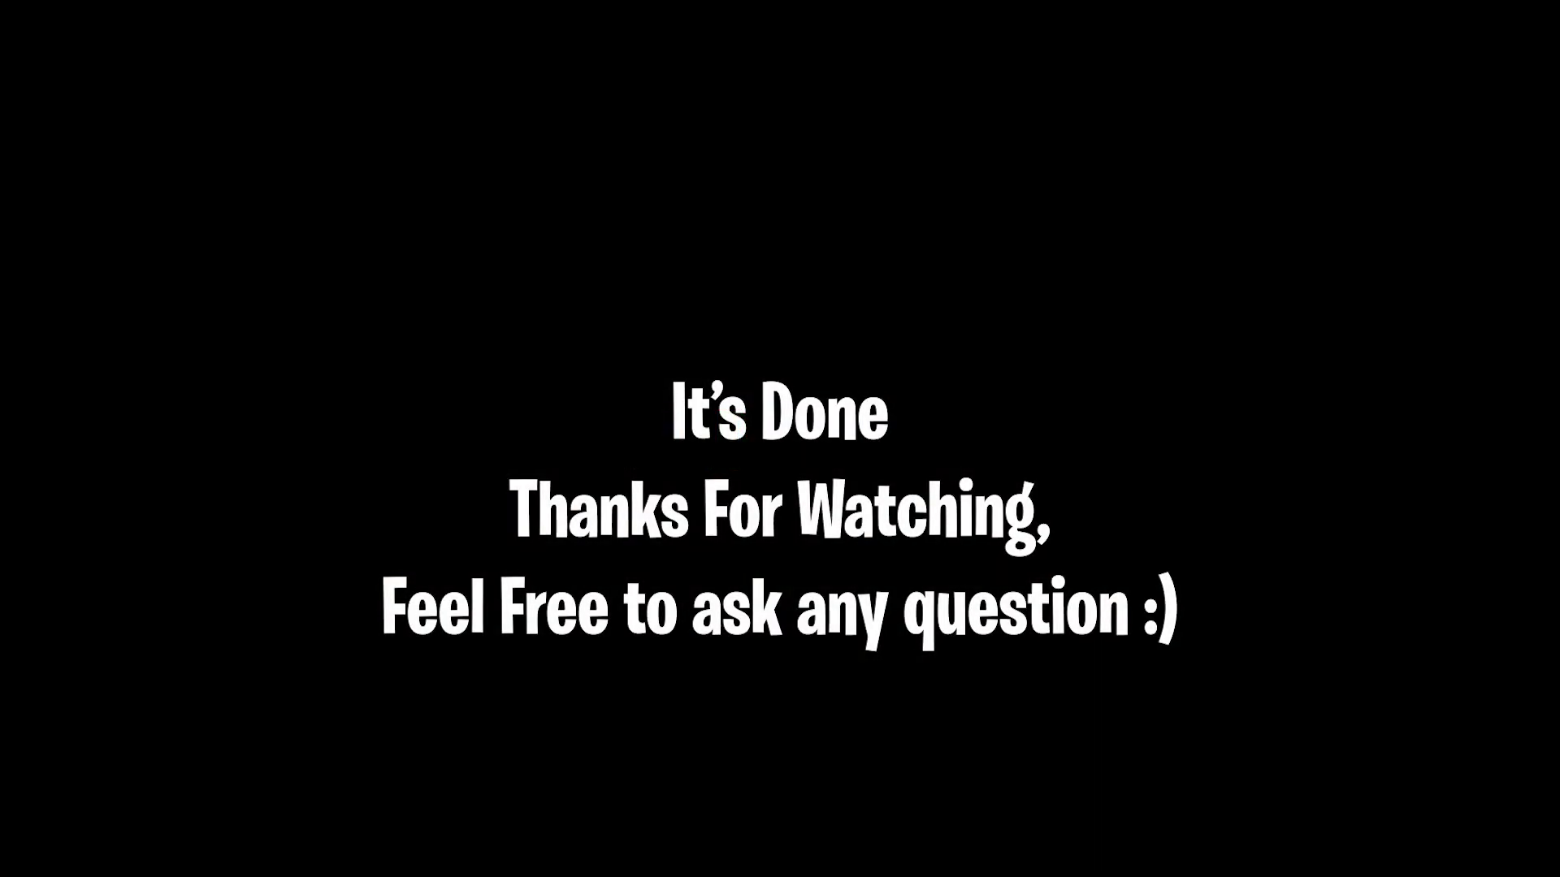